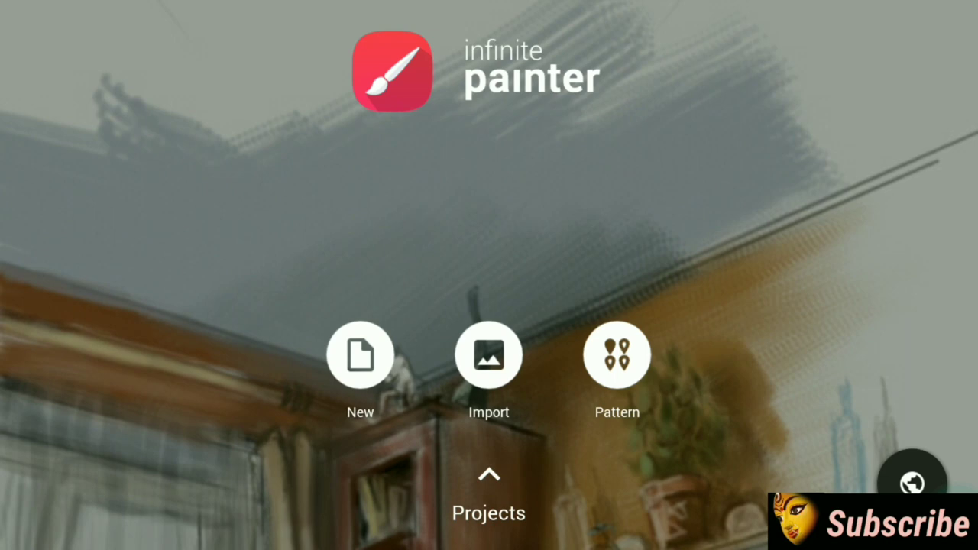
Create a new blank canvas at the default 1920×1080 size
click(360, 354)
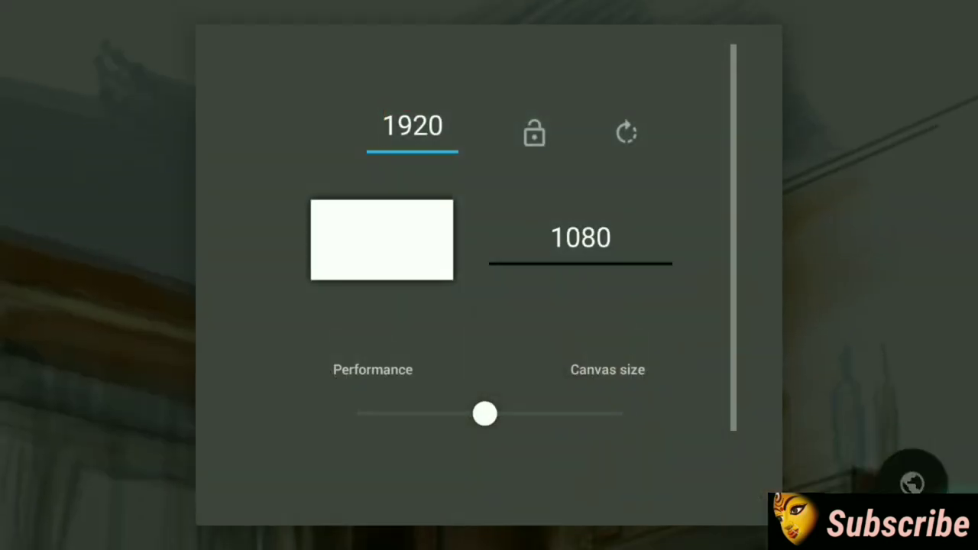
drag(688, 308, 722, 130)
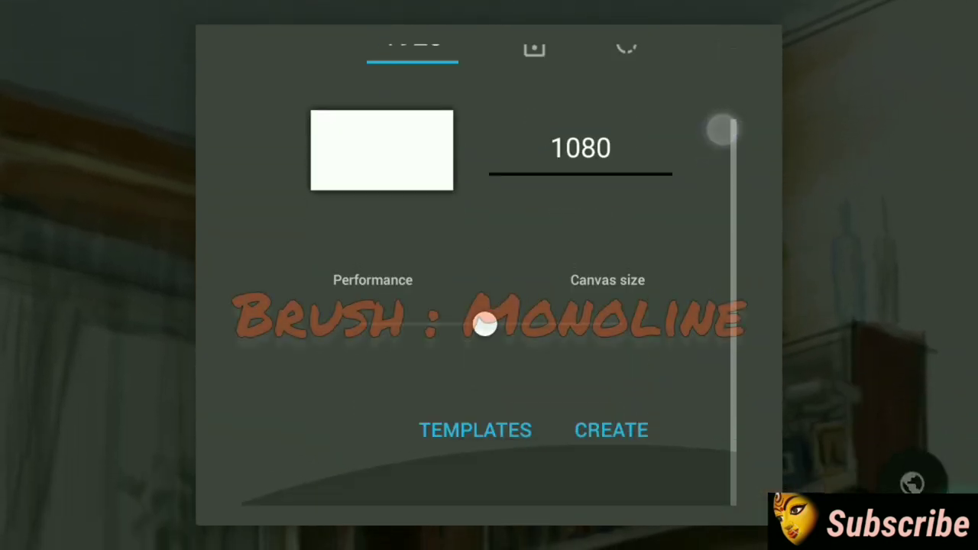
click(615, 430)
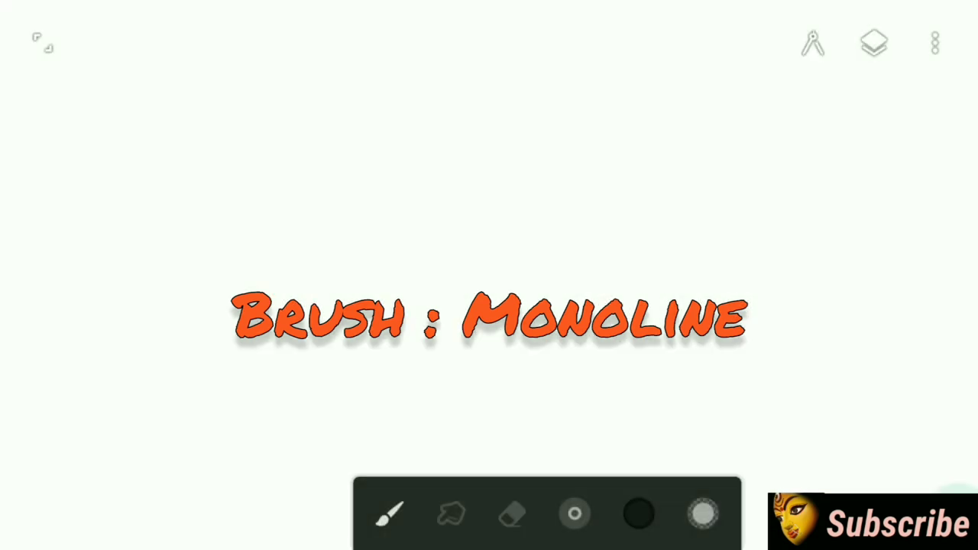
Use the Monoline brush with Kaleido symmetry to draw a twelve-petal flower outline with a small centre
click(390, 514)
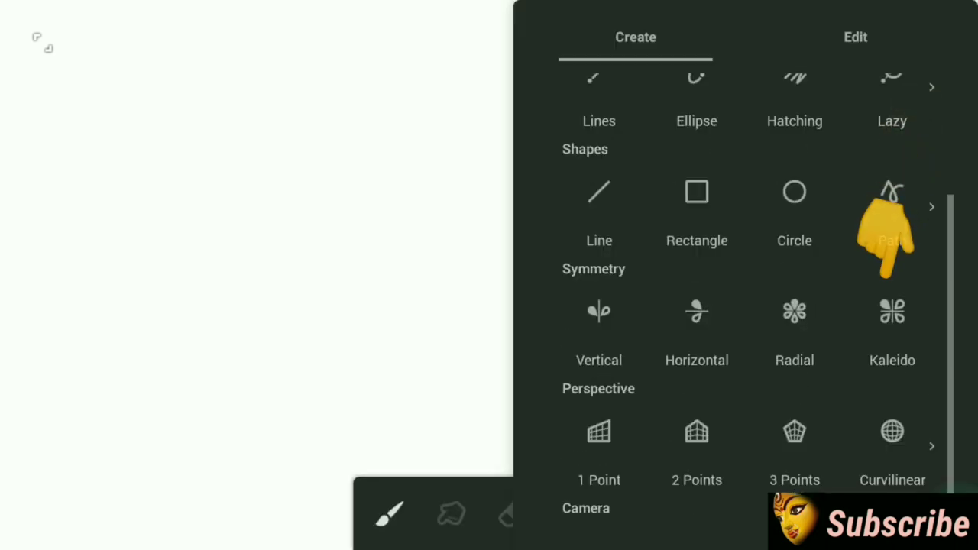
click(891, 311)
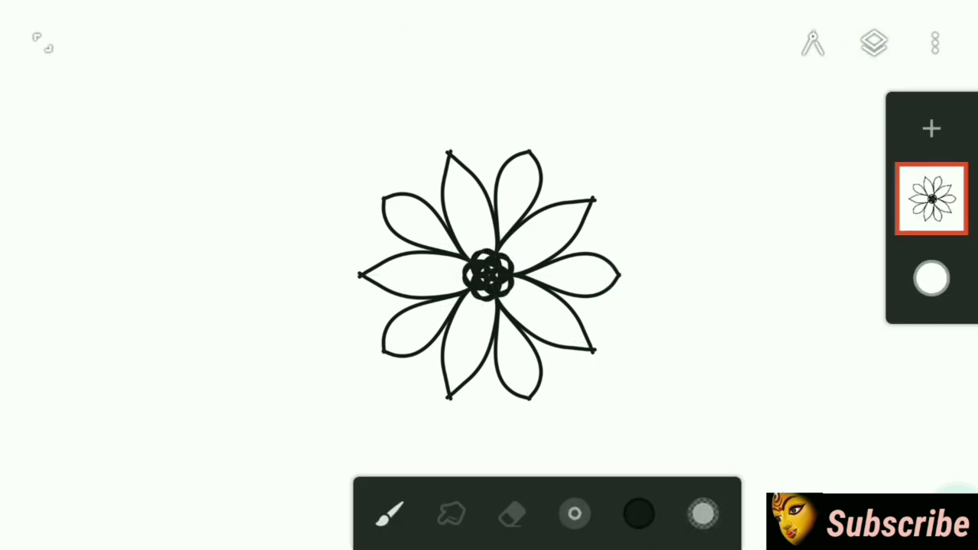
Fill alternate petals with deep red using the Fill tool
click(813, 43)
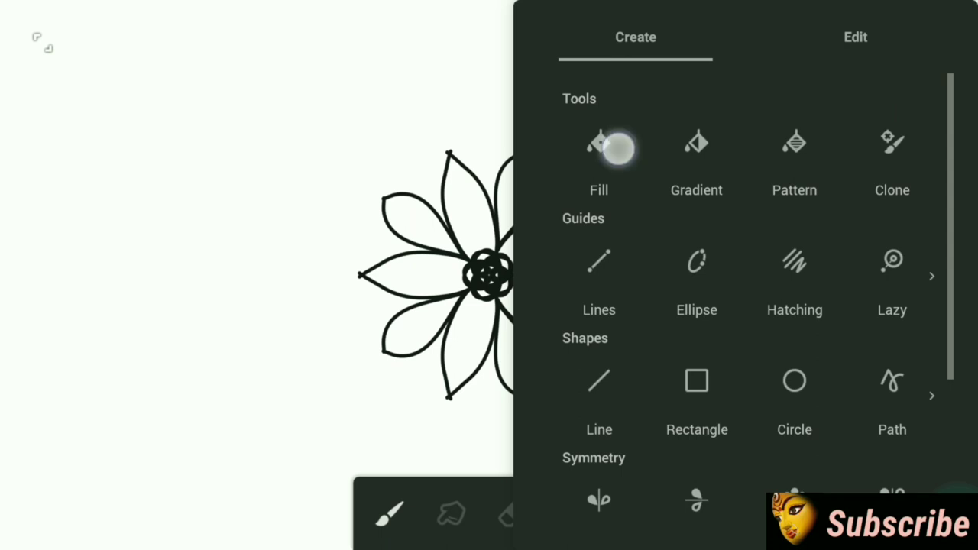
click(618, 147)
click(519, 41)
click(650, 264)
click(589, 229)
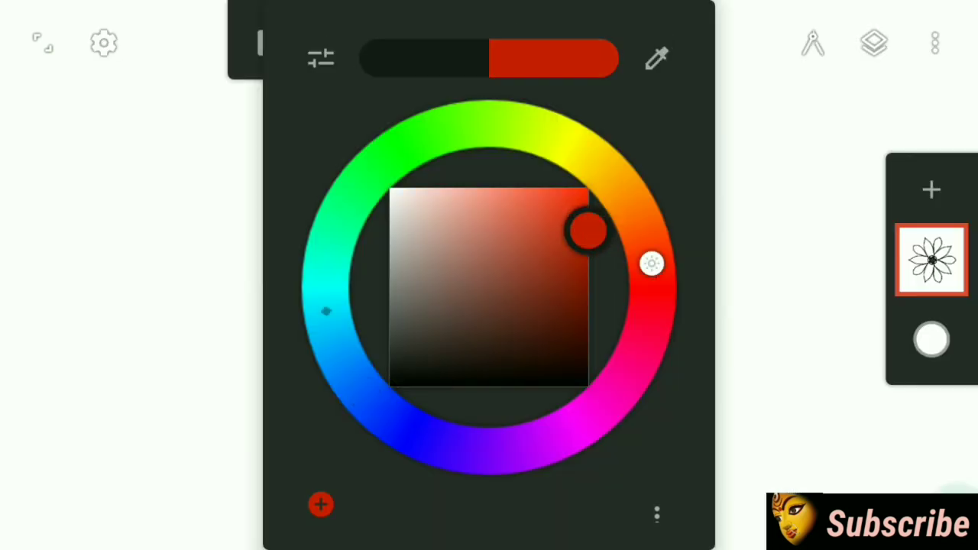
key(Escape)
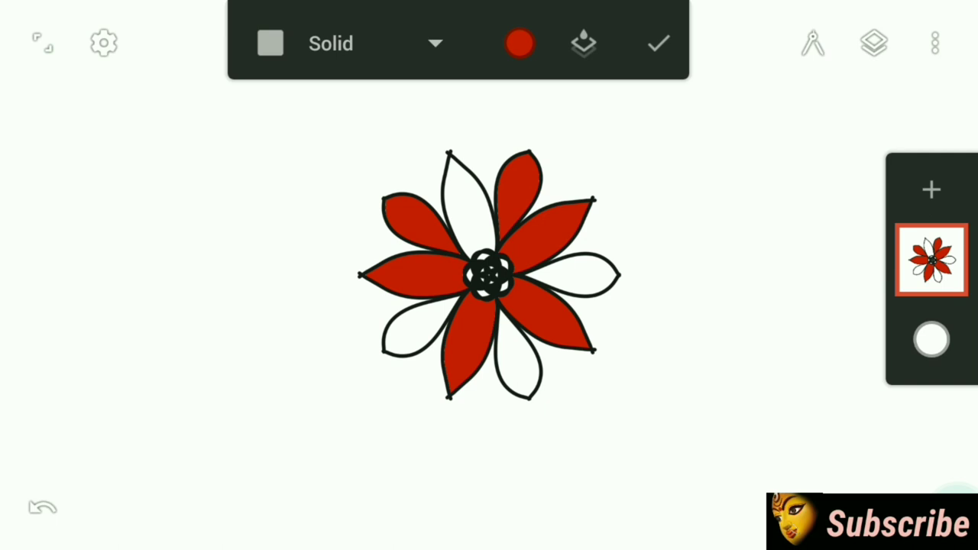
Fill the remaining petals with a lighter orange-red
click(520, 44)
drag(585, 226, 535, 185)
key(Escape)
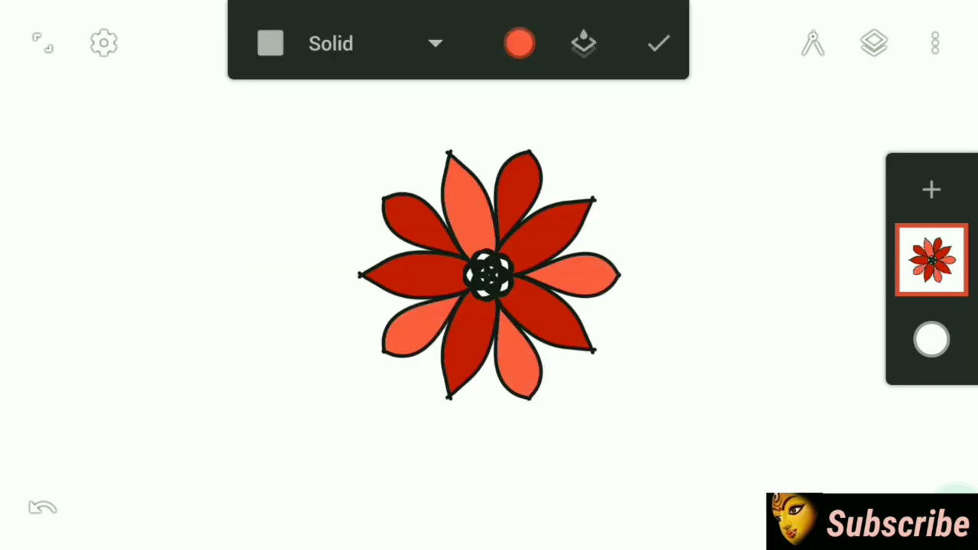
Scale the flower up and shift it up-left, then pick a pale pink for highlights
click(661, 52)
click(932, 260)
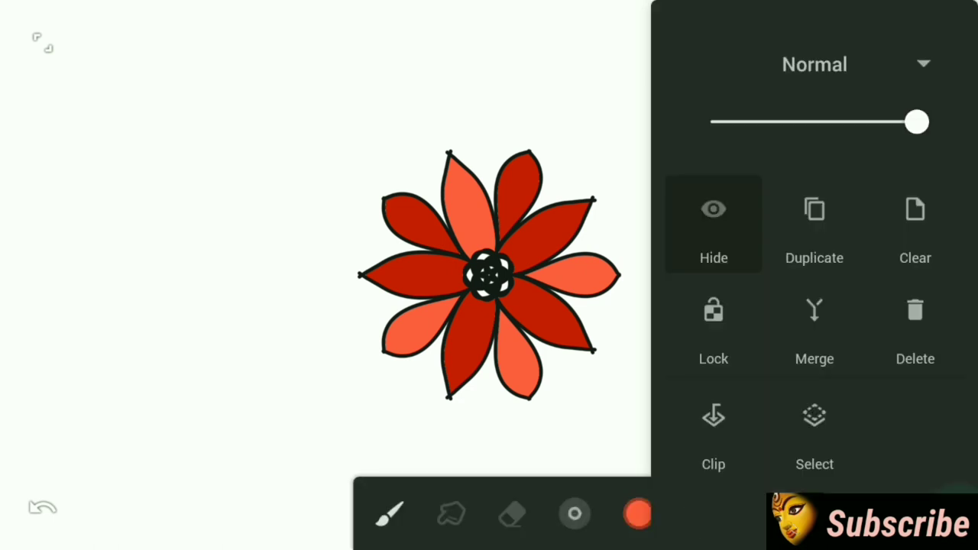
click(803, 415)
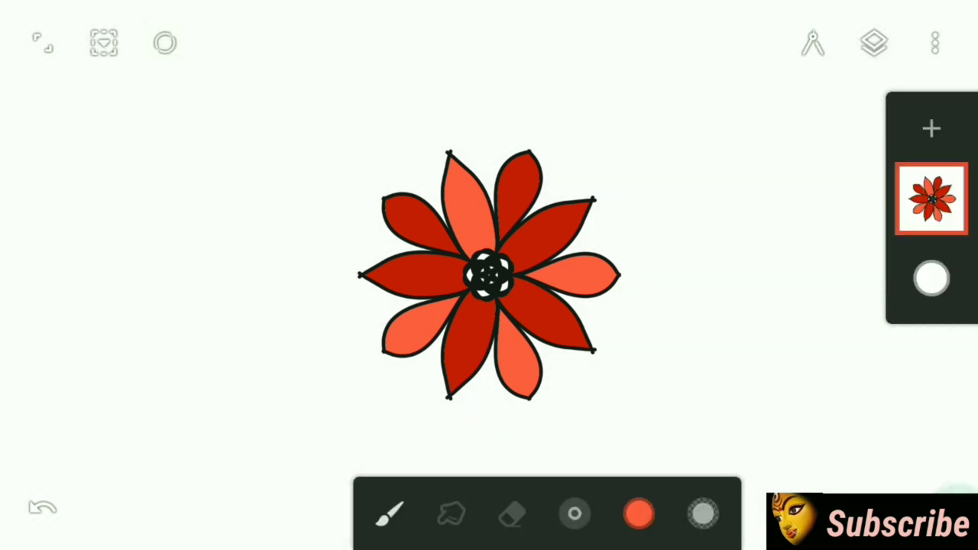
click(104, 42)
click(57, 314)
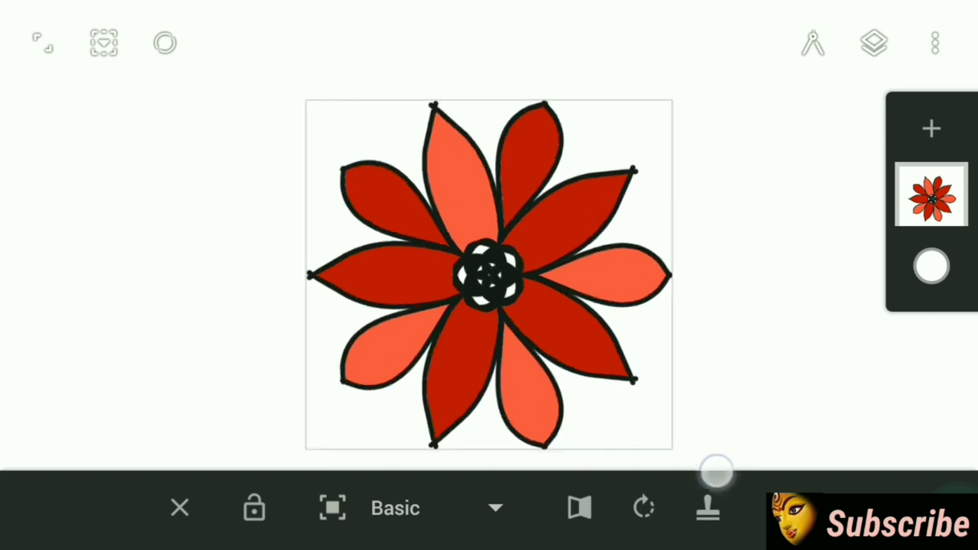
mouse_move(714, 469)
mouse_down()
mouse_move(761, 498)
mouse_move(566, 300)
mouse_move(578, 327)
mouse_up()
click(781, 485)
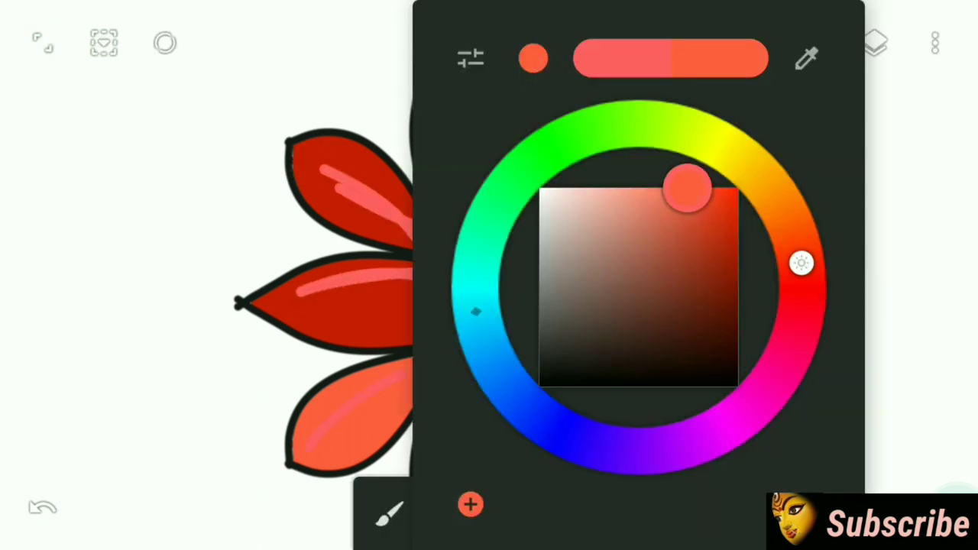
mouse_move(686, 188)
mouse_down()
mouse_move(693, 233)
mouse_move(654, 190)
mouse_up()
click(42, 43)
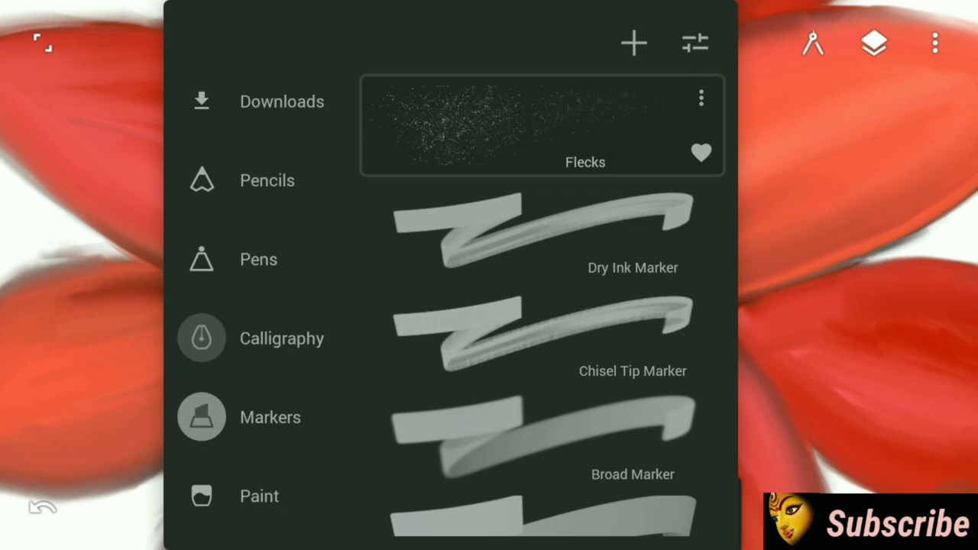
Paint over the petals with Brush Marker, blending the centre into dark brown
scroll(600, 385, down, 10)
click(566, 364)
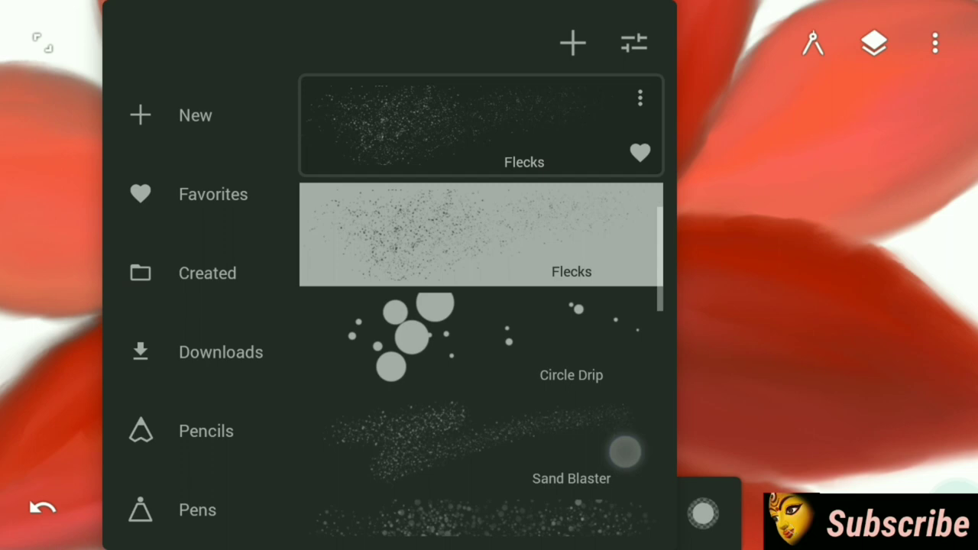
drag(616, 527, 610, 239)
scroll(481, 352, down, 5)
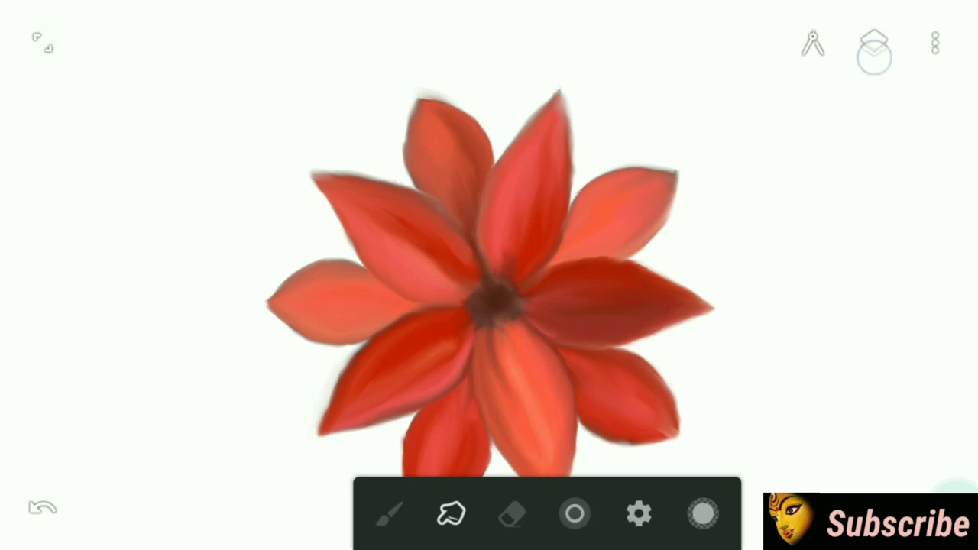
Shrink the flower layer's contents to about a third of their size
click(874, 55)
click(930, 199)
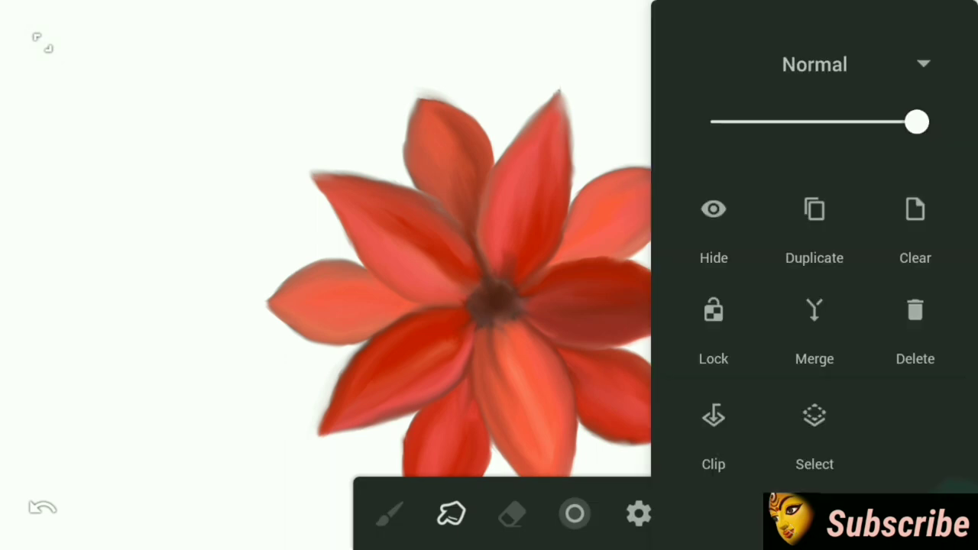
click(819, 413)
click(163, 42)
click(111, 57)
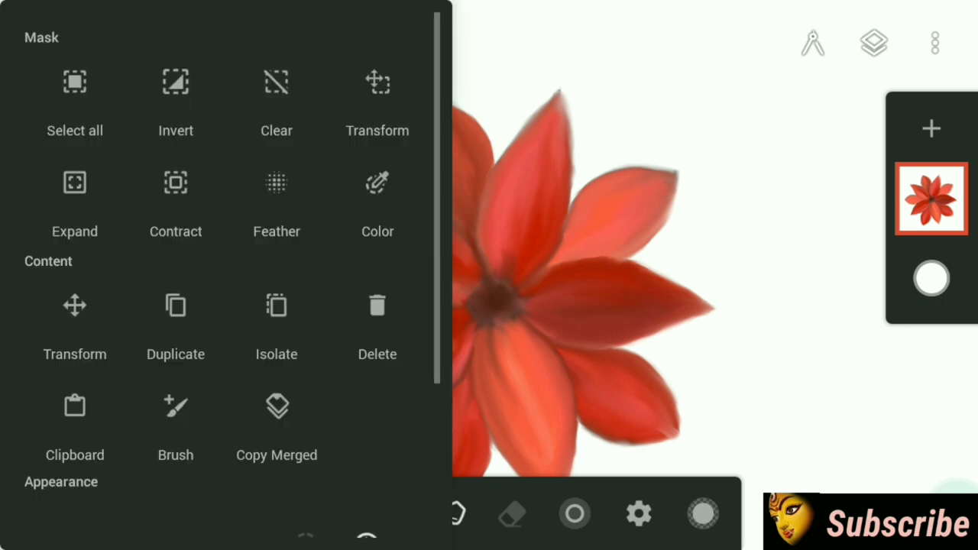
click(69, 313)
drag(720, 524, 668, 307)
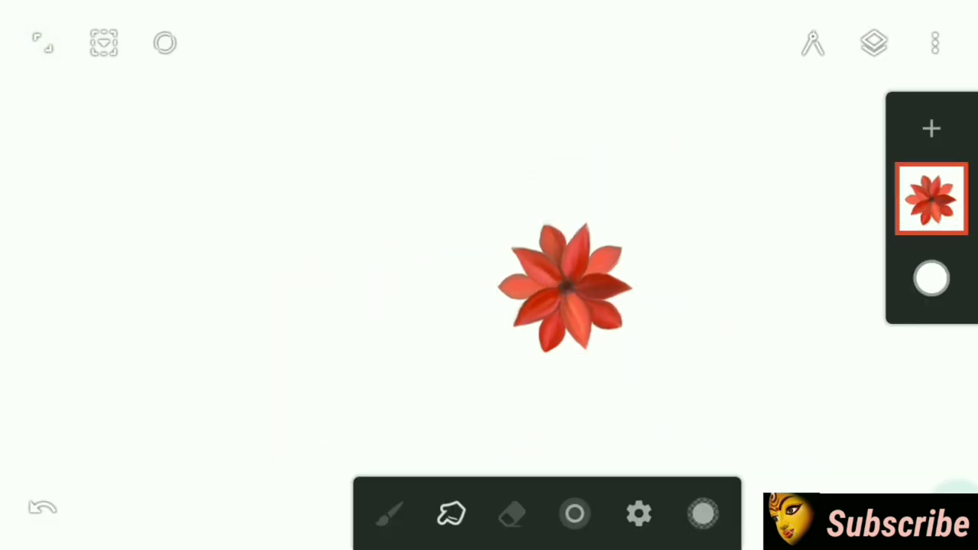
Duplicate the flower layer and make a movable copy of the top flower
click(937, 200)
click(814, 222)
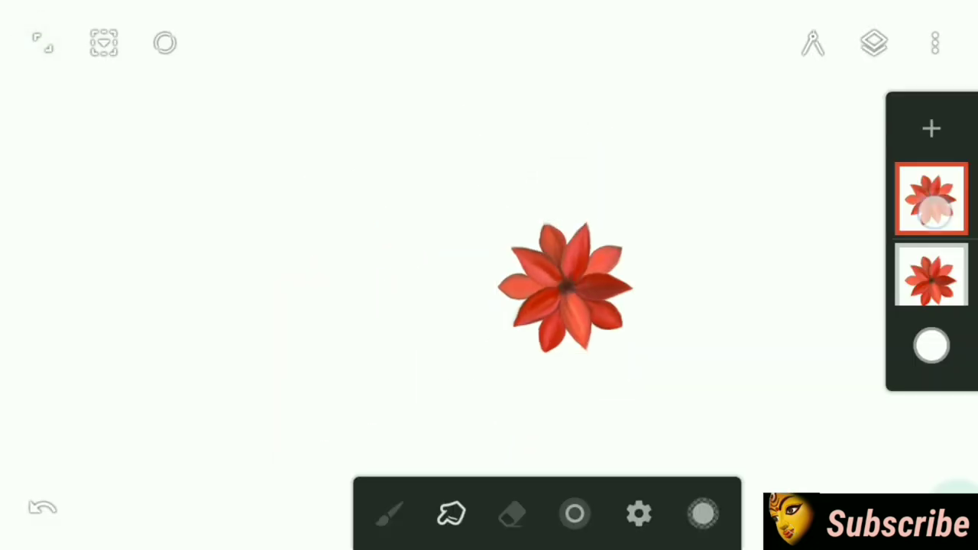
click(930, 199)
click(811, 227)
click(390, 514)
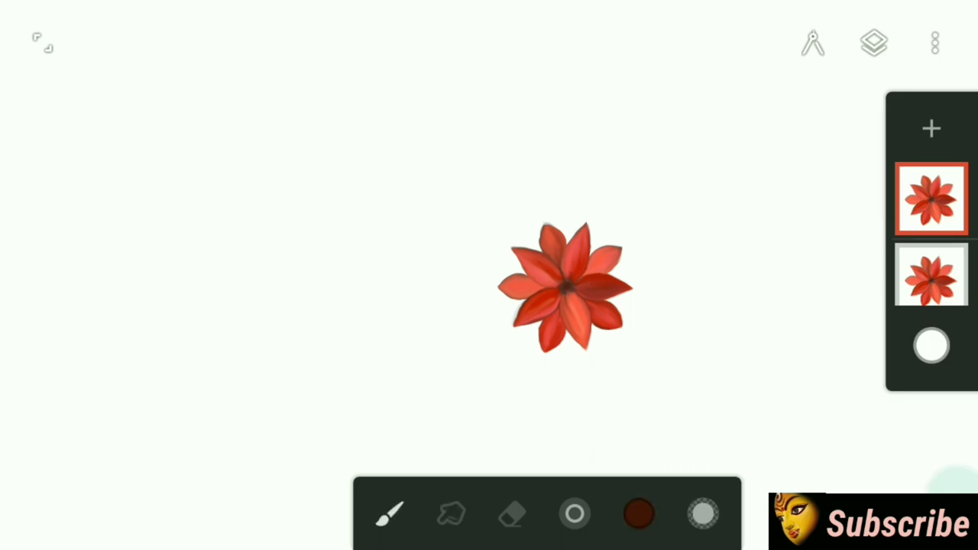
click(931, 198)
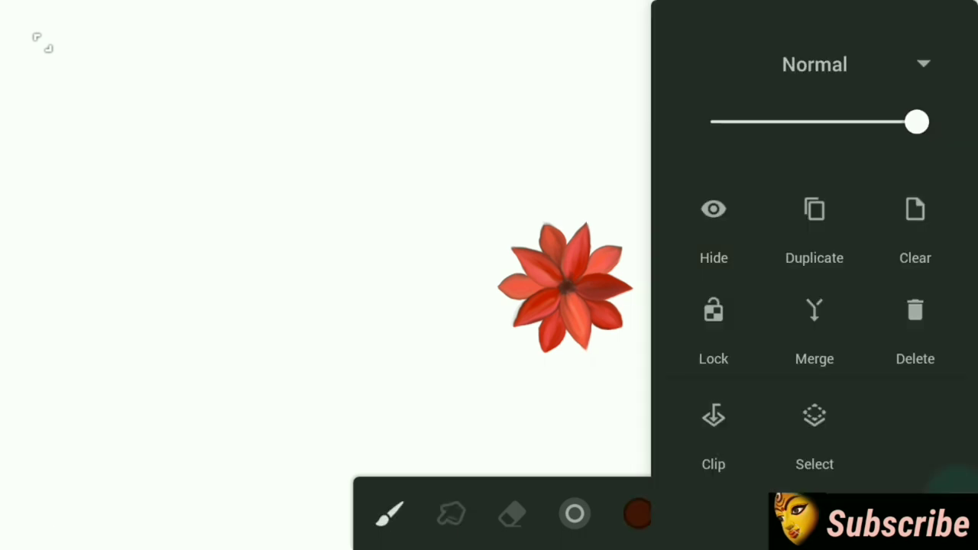
click(814, 417)
click(164, 41)
click(106, 41)
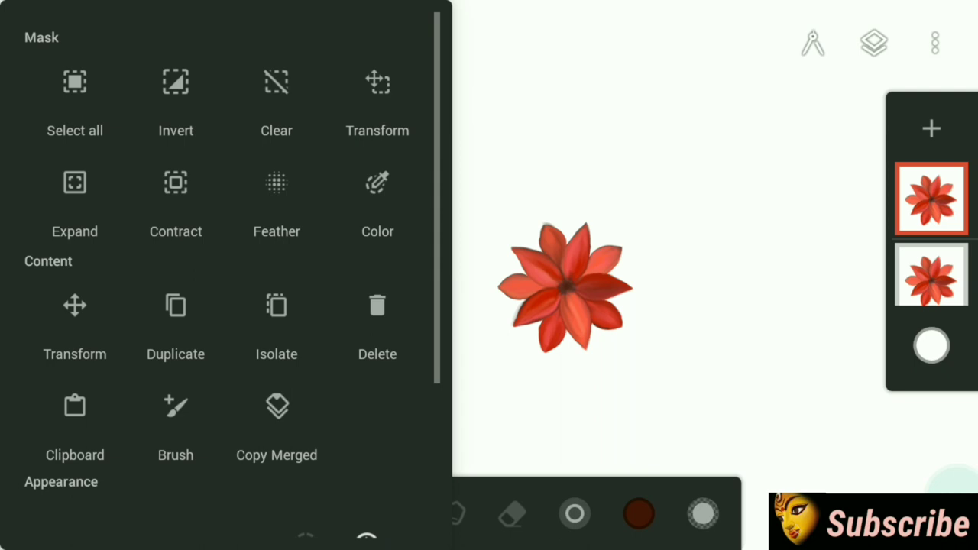
click(176, 328)
Place the copied flower just right of the original at a slight tilt
drag(585, 281, 679, 268)
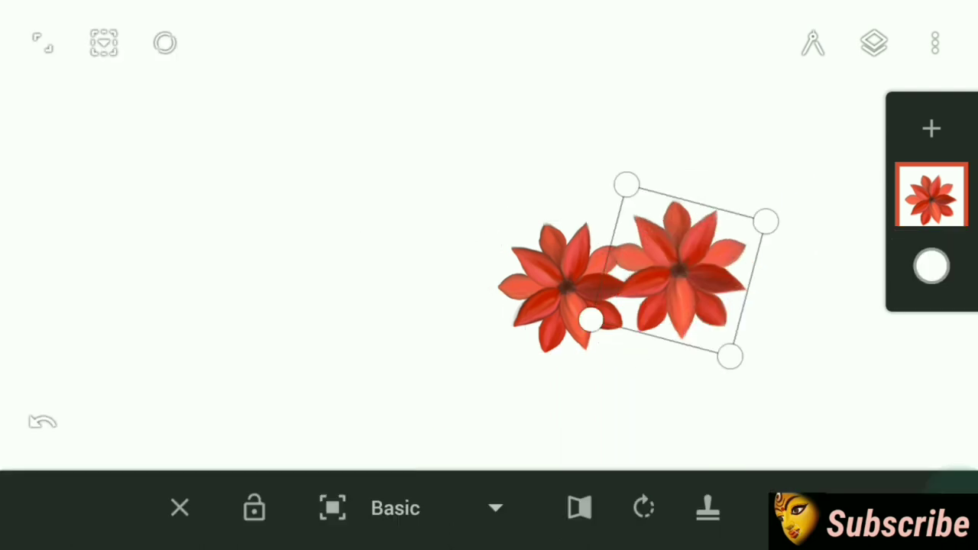
mouse_move(593, 317)
mouse_down()
mouse_move(590, 297)
mouse_move(624, 209)
mouse_move(599, 314)
mouse_up()
drag(657, 252, 672, 264)
drag(598, 314, 589, 290)
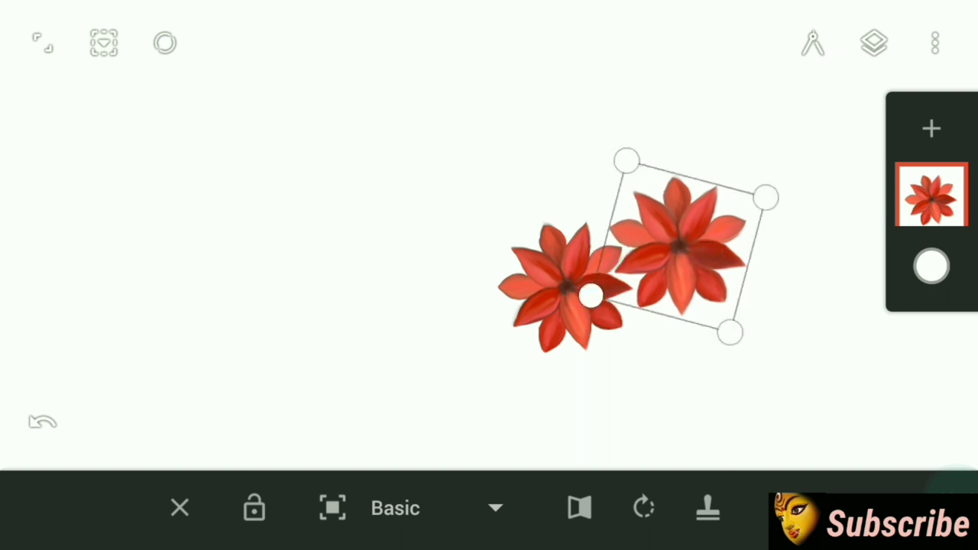
click(808, 508)
Add flower copies above the original and rotated at the lower right
click(104, 43)
click(81, 328)
drag(504, 211, 592, 183)
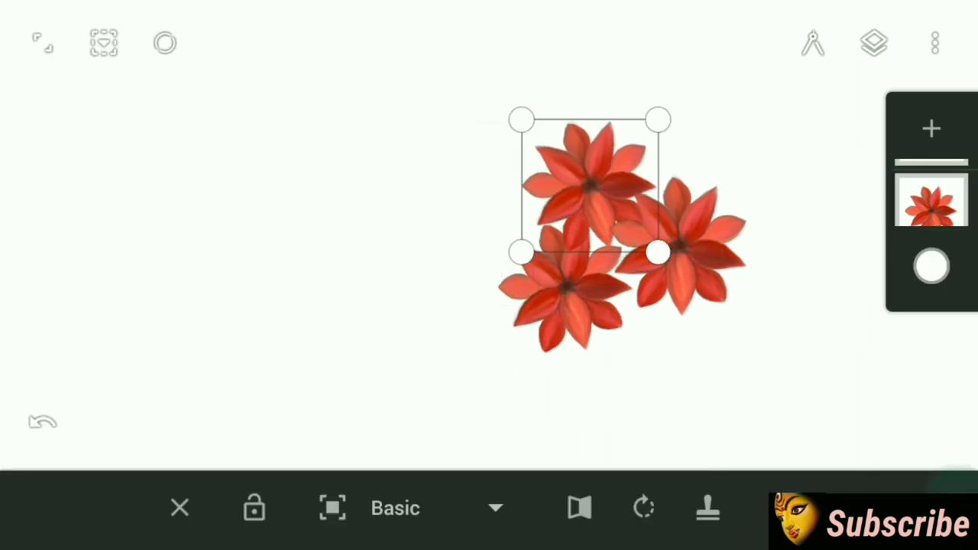
click(808, 508)
click(931, 266)
click(932, 266)
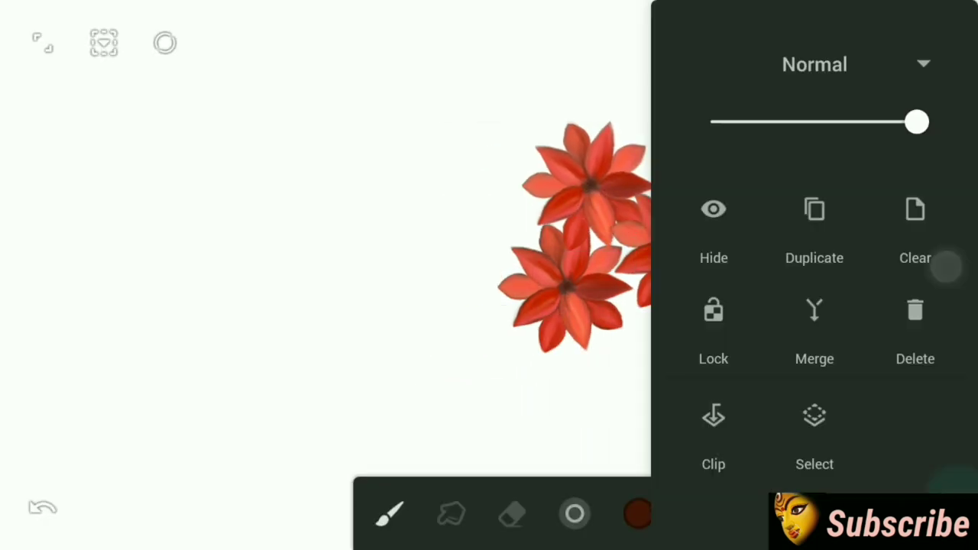
key(Escape)
mouse_move(705, 332)
mouse_down()
mouse_move(787, 262)
mouse_move(767, 316)
mouse_up()
click(809, 508)
Add two more flower copies at the lower centre and upper left of the cluster
click(104, 43)
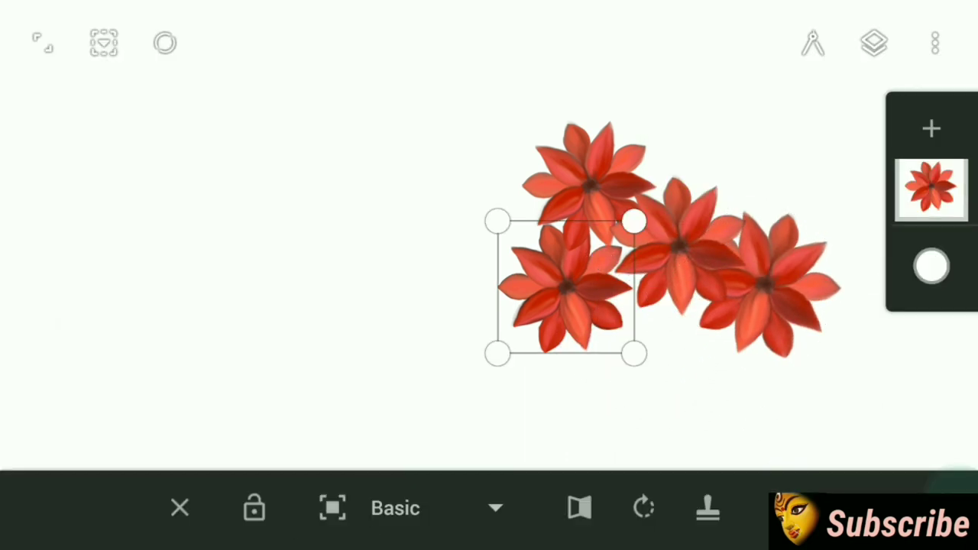
drag(566, 283, 655, 330)
click(808, 508)
click(104, 43)
drag(565, 286, 481, 256)
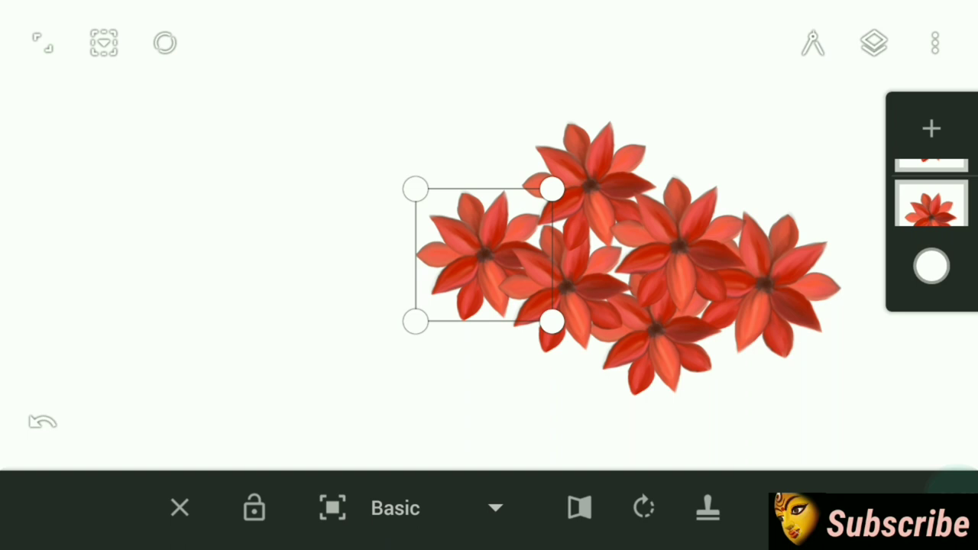
click(808, 508)
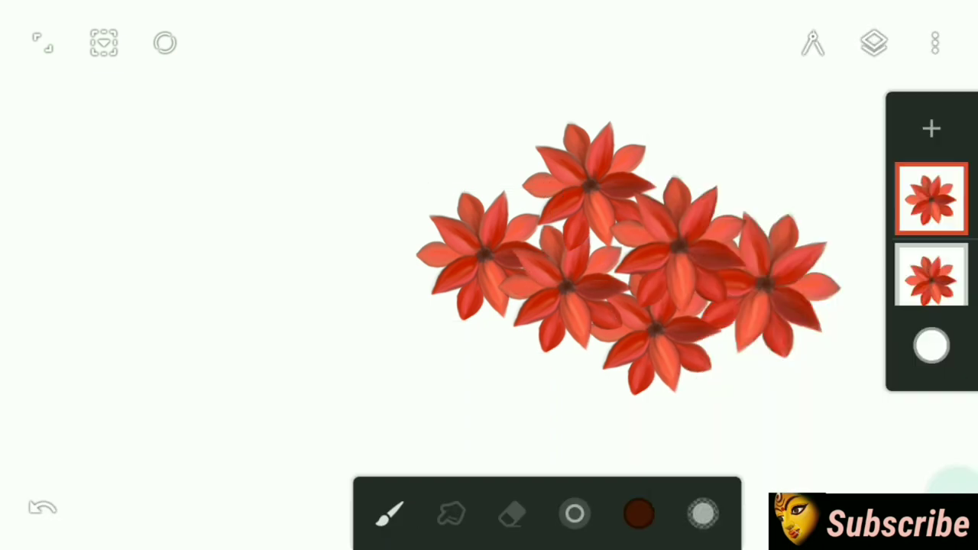
Add rotated flower copies at the cluster's top right, lower left and bottom
click(104, 43)
mouse_move(587, 267)
mouse_down()
mouse_move(786, 147)
mouse_move(749, 126)
mouse_up()
mouse_move(802, 216)
mouse_down()
mouse_move(762, 246)
mouse_move(755, 232)
mouse_up()
click(779, 477)
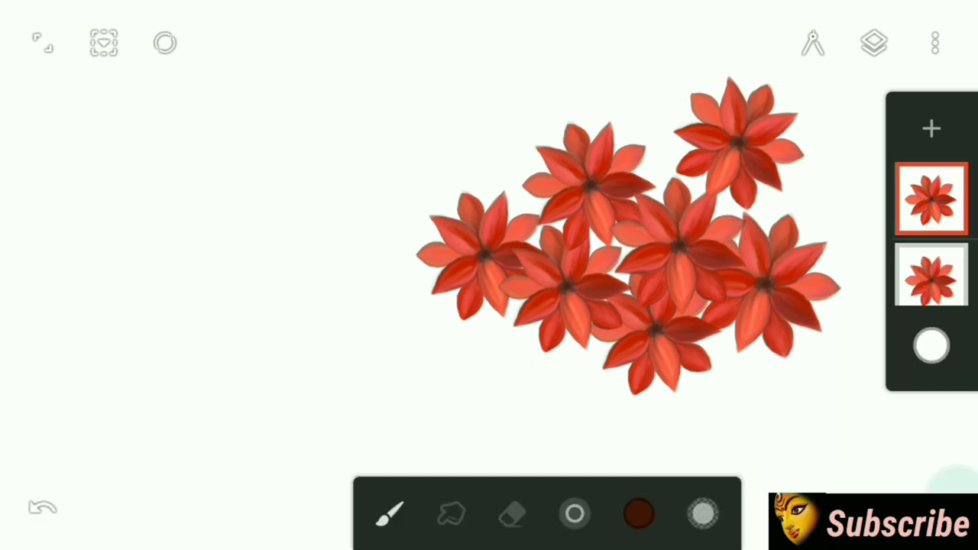
click(931, 273)
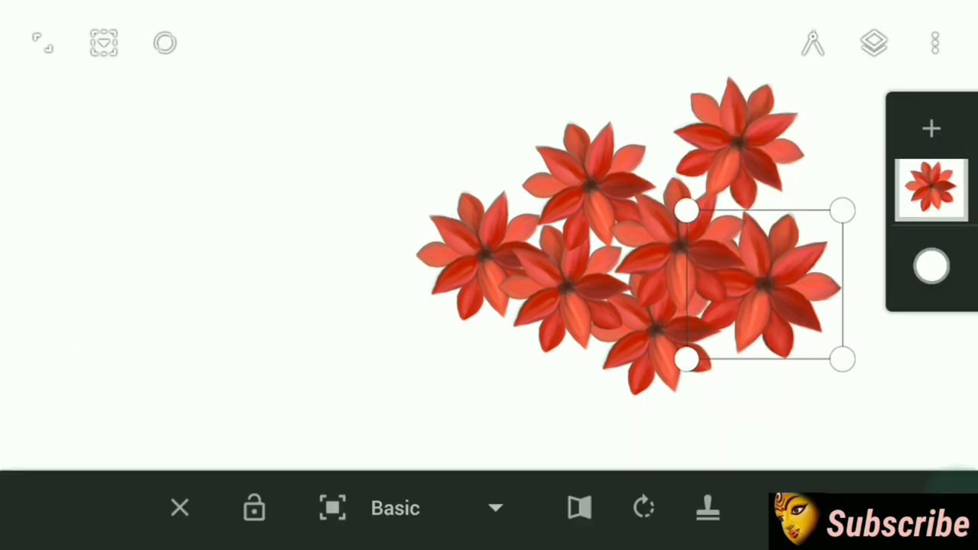
mouse_move(764, 283)
mouse_down()
mouse_move(481, 377)
mouse_move(559, 394)
mouse_move(501, 416)
mouse_move(393, 342)
mouse_move(382, 377)
mouse_up()
click(180, 508)
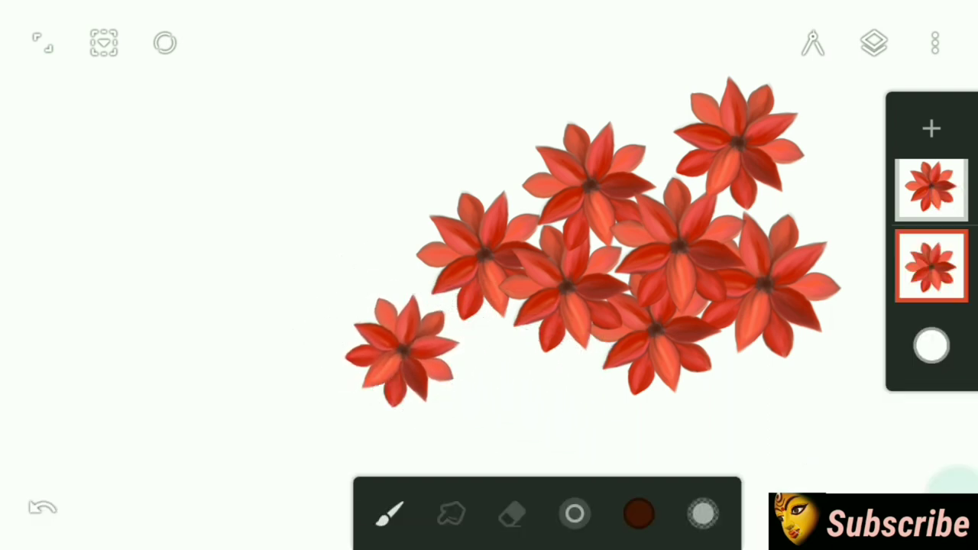
drag(759, 282, 538, 363)
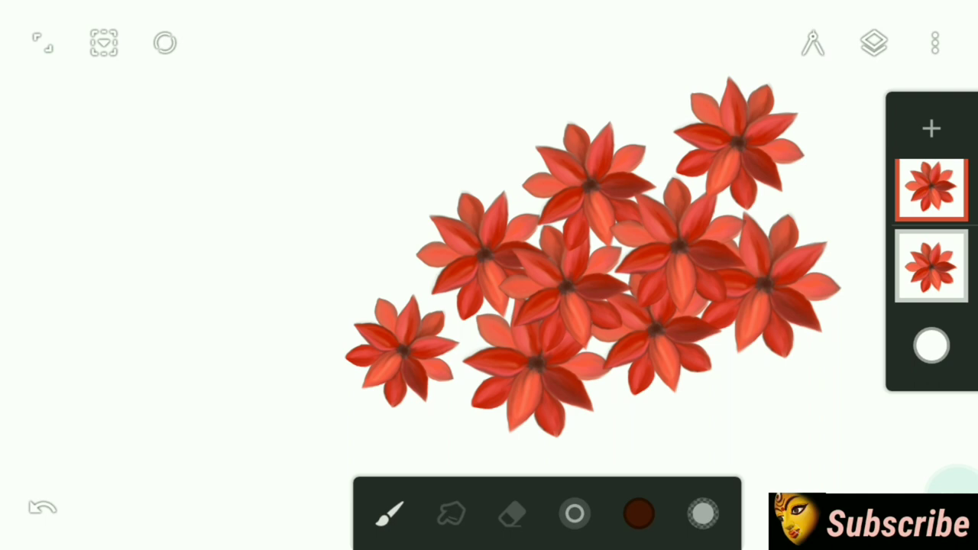
Add a new empty layer and choose dark brown as the colour
click(931, 128)
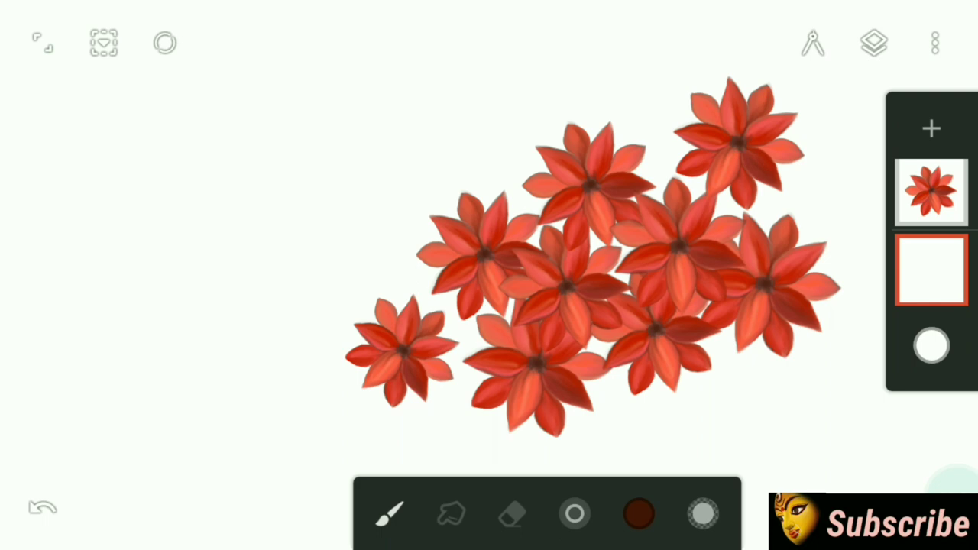
click(639, 513)
click(662, 339)
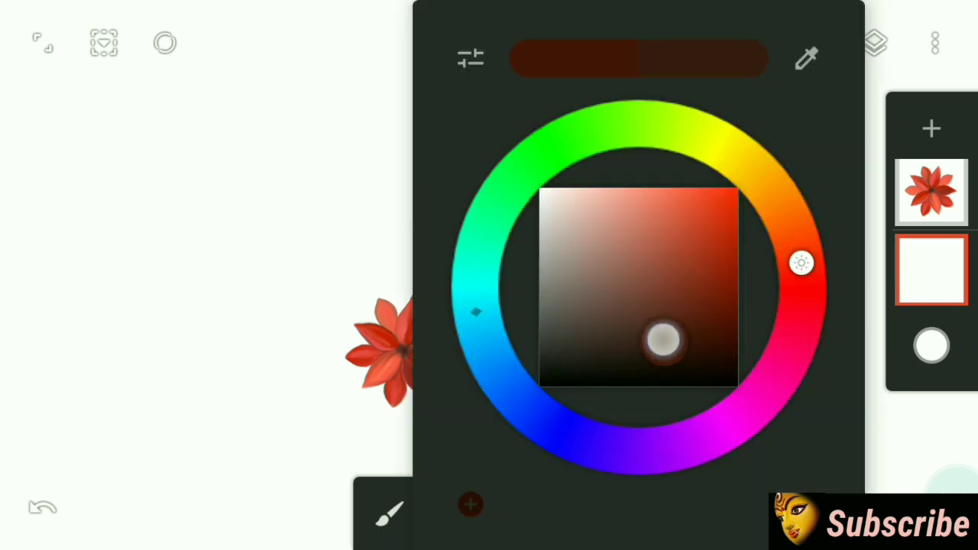
With a Paint-category brush, paint a dark brown stem and trunk down to the canvas bottom
click(236, 367)
click(390, 514)
scroll(198, 343, down, 3)
click(196, 467)
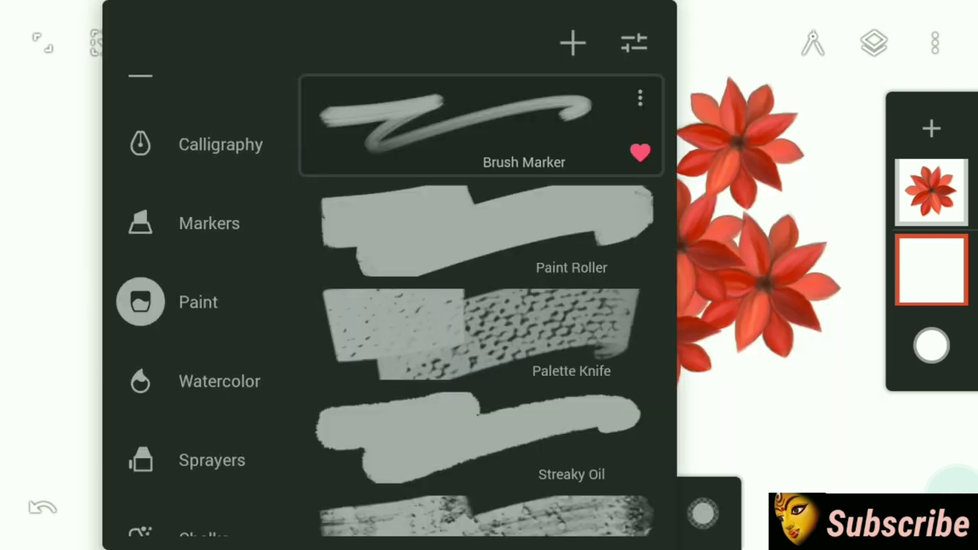
scroll(199, 305, down, 2)
click(764, 428)
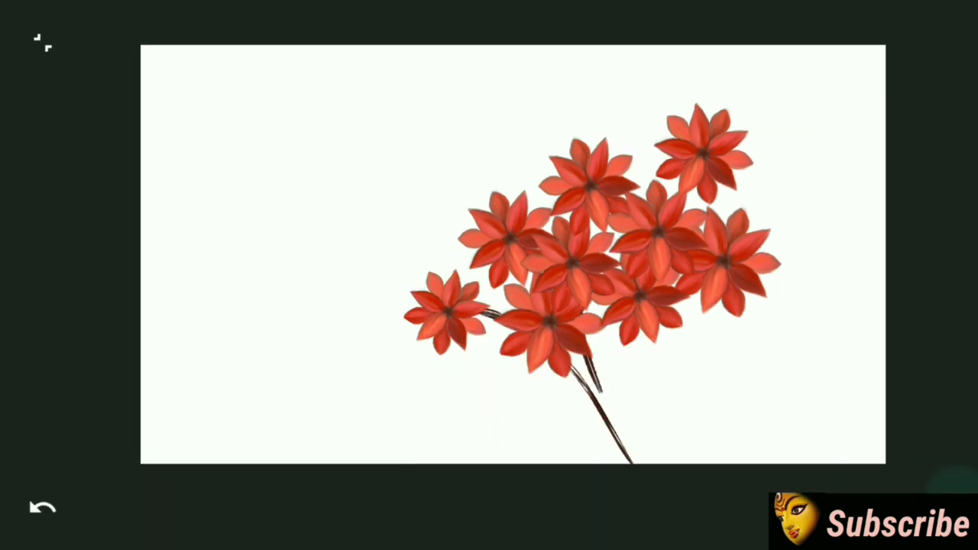
mouse_move(692, 292)
mouse_down()
mouse_move(634, 462)
mouse_move(664, 321)
mouse_move(621, 406)
mouse_up()
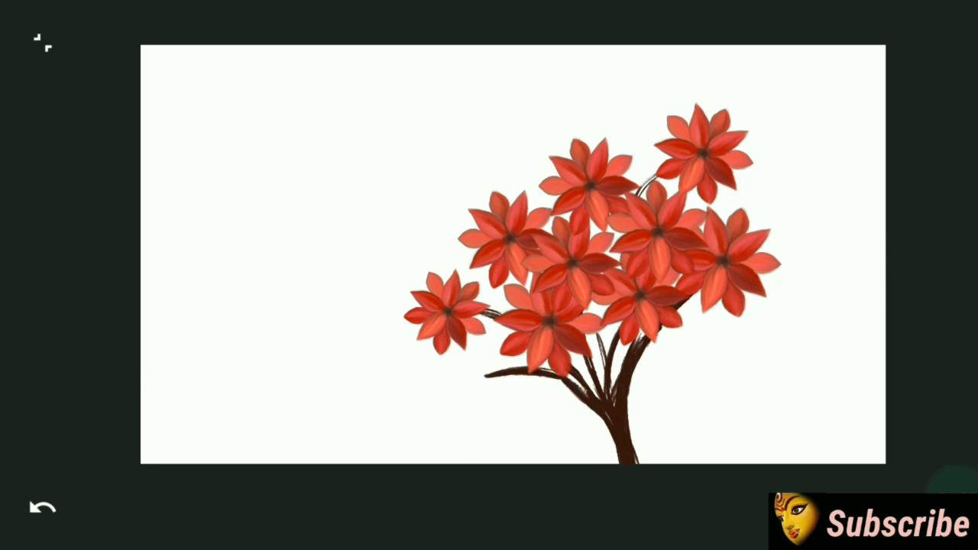
drag(630, 458, 617, 401)
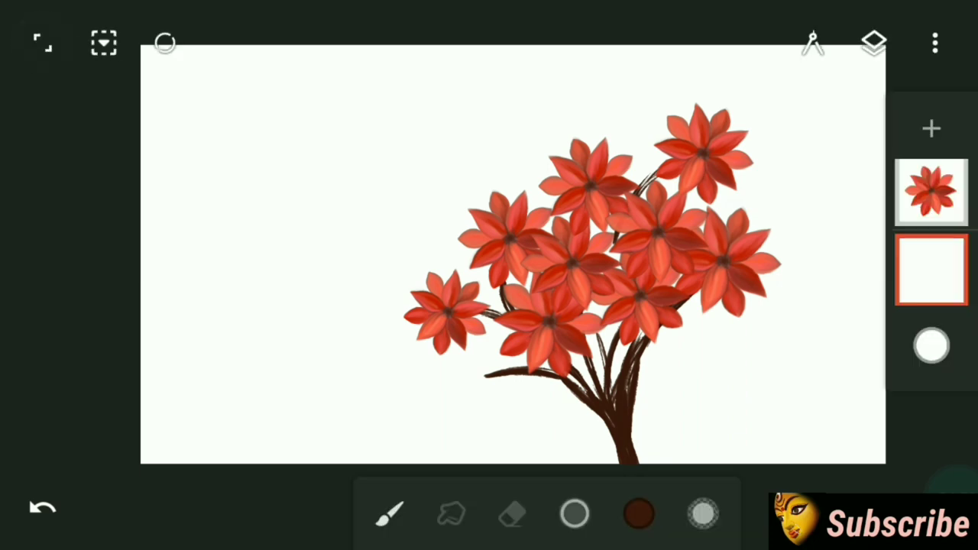
Duplicate the current layer, select the top layer's contents and bring up the selection options
click(932, 198)
click(816, 225)
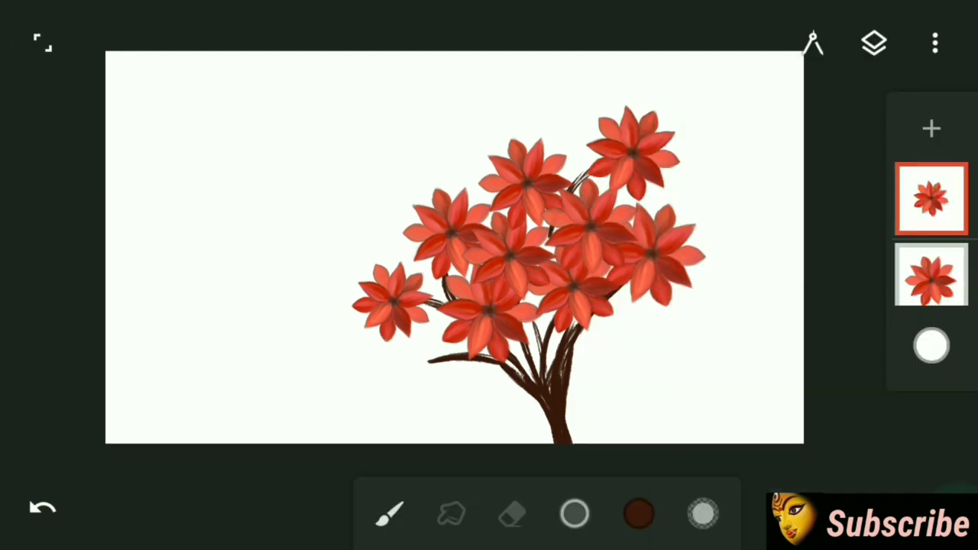
click(932, 199)
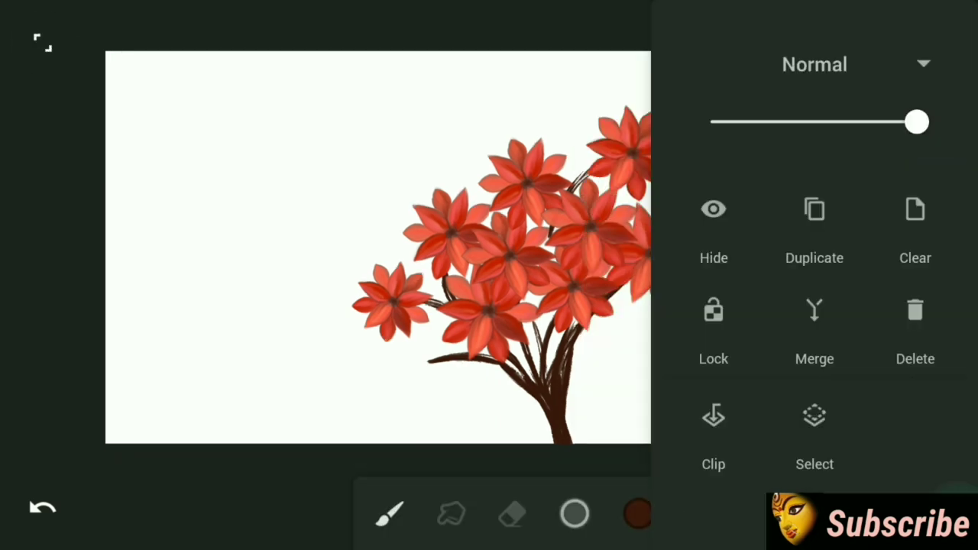
click(810, 425)
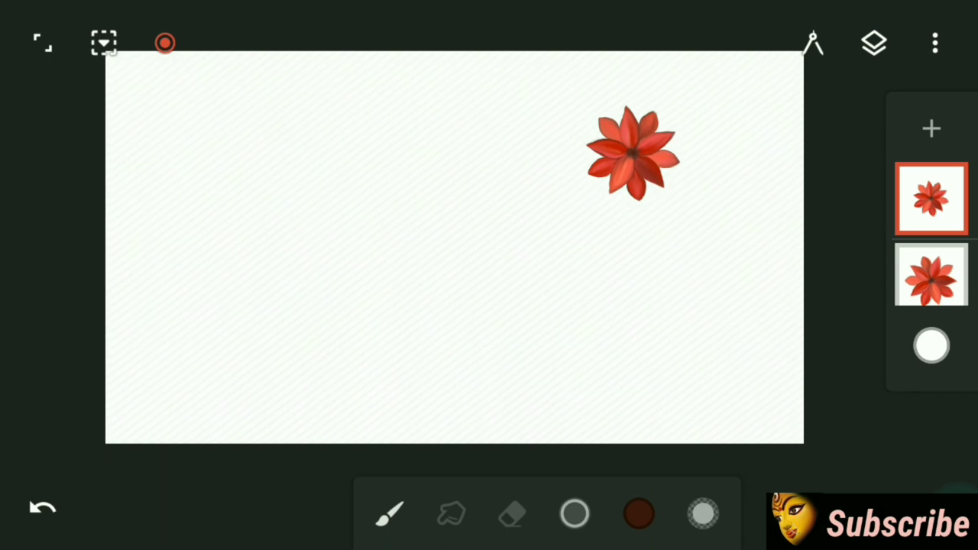
click(165, 43)
click(43, 42)
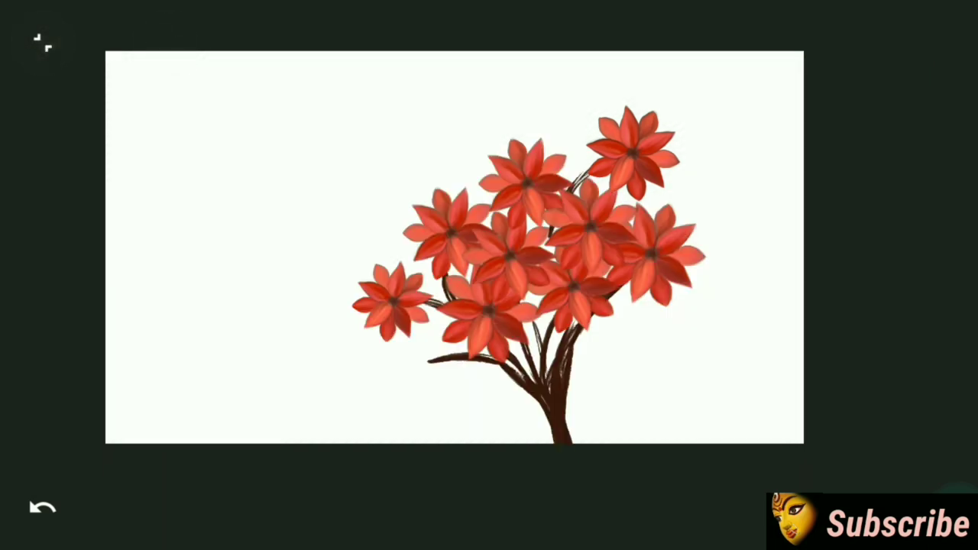
click(43, 42)
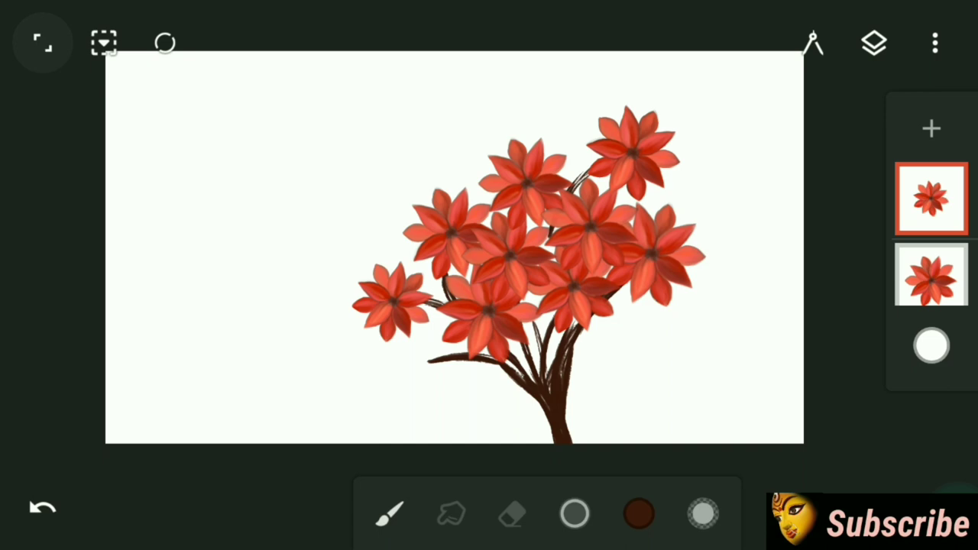
click(104, 43)
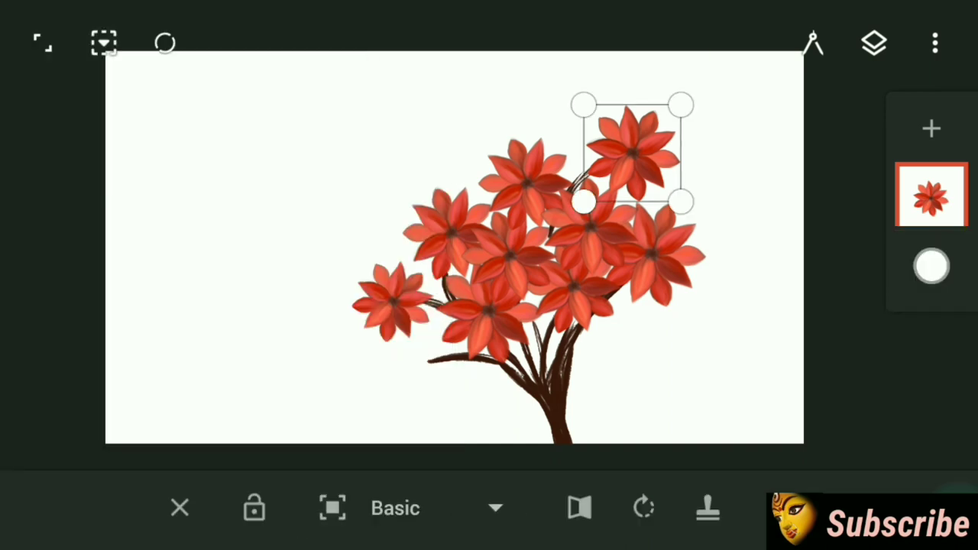
Shrink and rotate the flower copy upright below the lower-left blossom, committing it to a new layer
mouse_move(636, 168)
mouse_down()
mouse_move(440, 409)
mouse_move(422, 392)
mouse_up()
drag(468, 325, 449, 342)
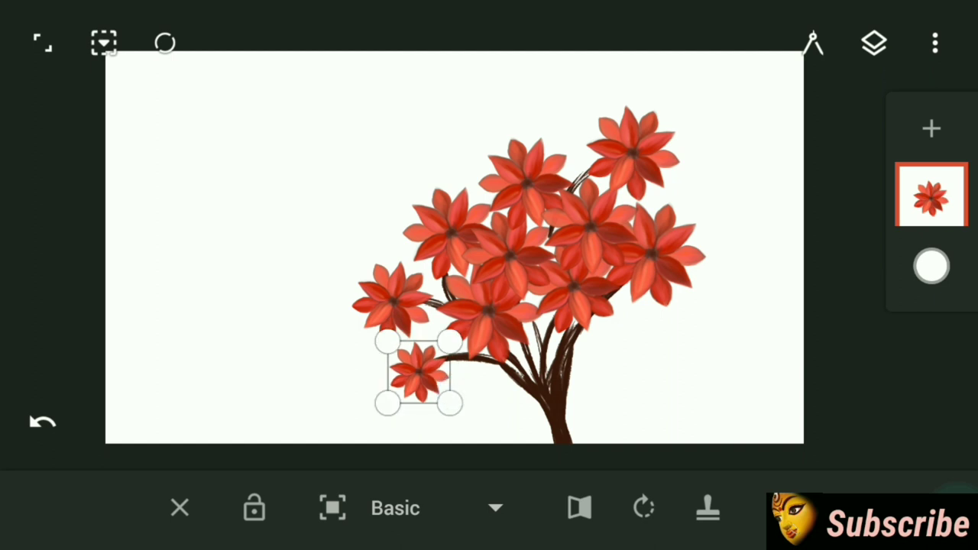
drag(498, 416, 566, 415)
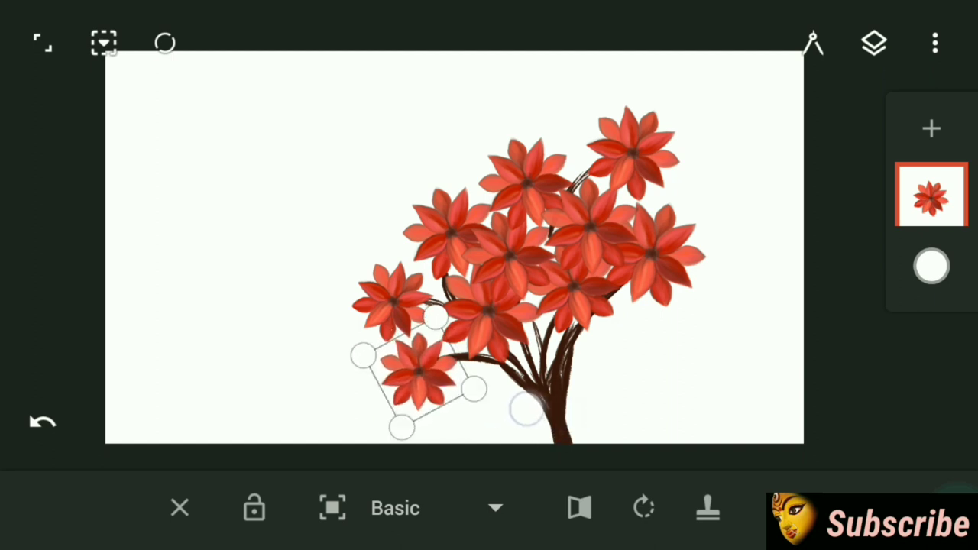
mouse_move(520, 408)
mouse_down()
mouse_move(456, 366)
mouse_move(491, 343)
mouse_move(509, 400)
mouse_move(466, 386)
mouse_move(456, 349)
mouse_move(448, 367)
mouse_move(441, 353)
mouse_move(471, 344)
mouse_up()
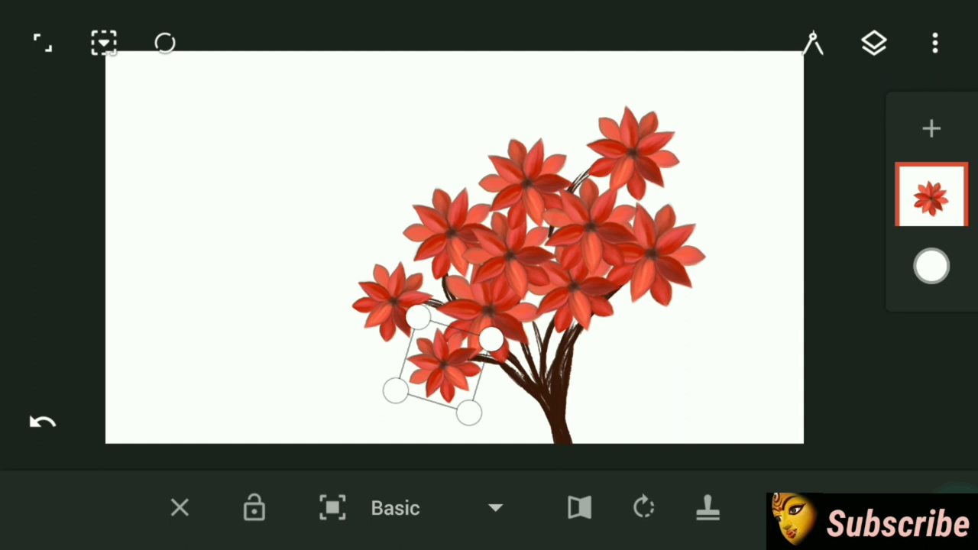
drag(443, 366, 426, 371)
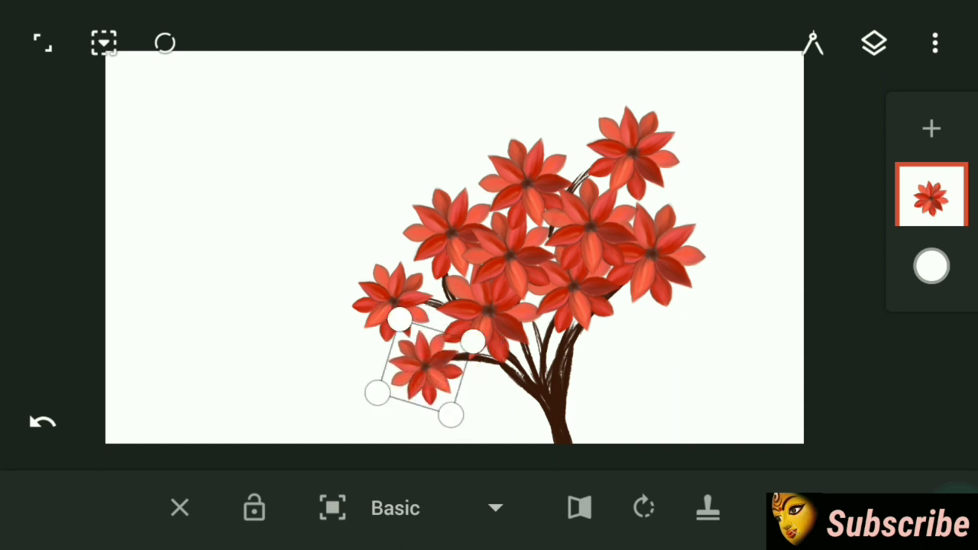
drag(472, 340, 483, 329)
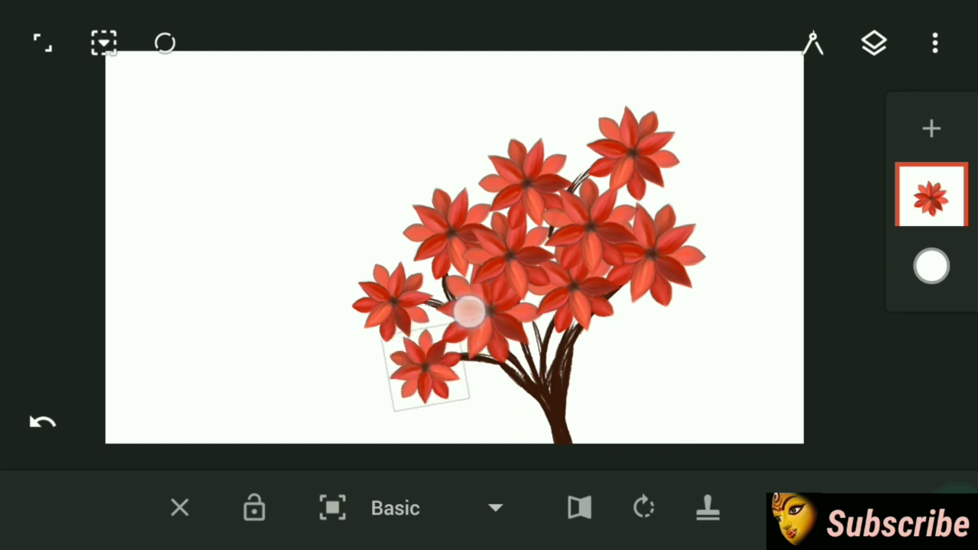
mouse_move(428, 386)
mouse_down()
mouse_move(440, 396)
mouse_move(426, 397)
mouse_up()
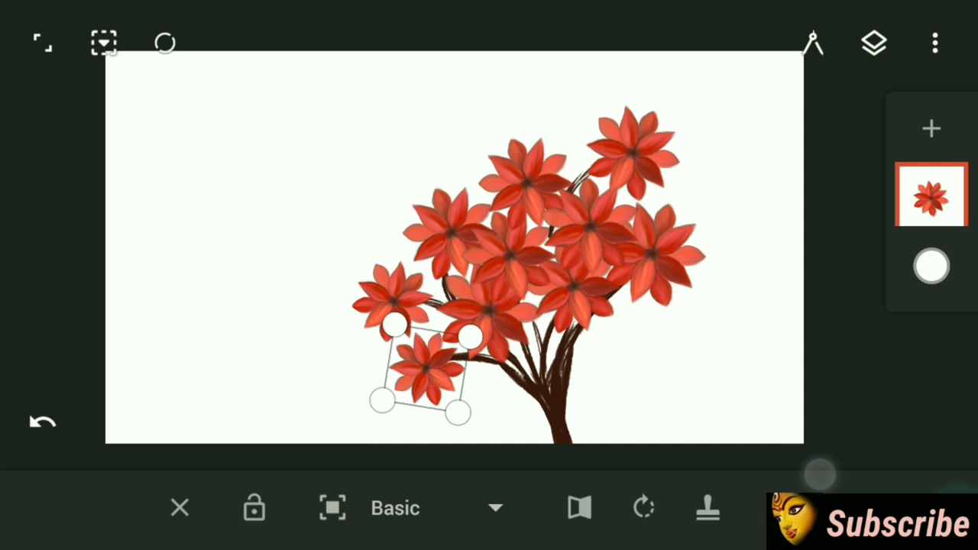
click(801, 476)
Close the layers list and preview the painting fullscreen, then exit fullscreen
click(871, 46)
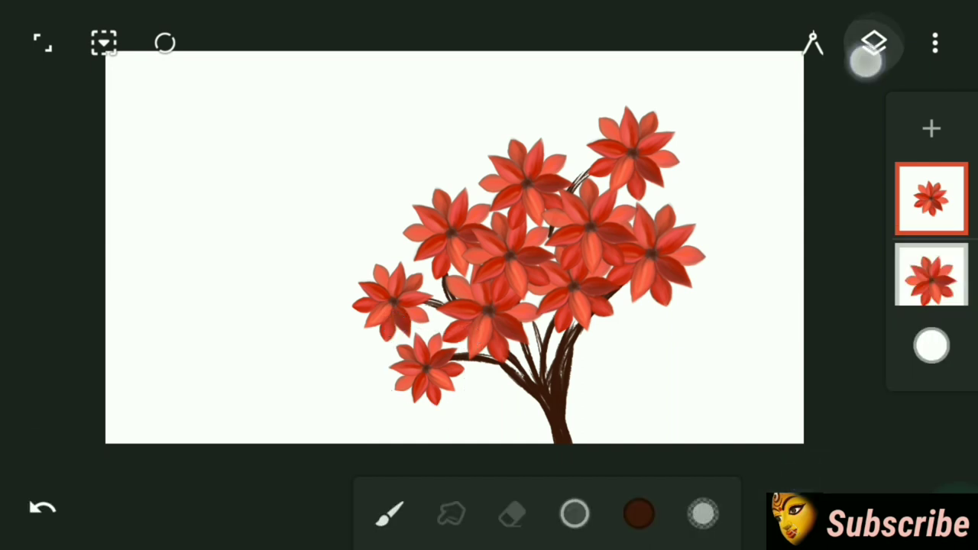
click(44, 45)
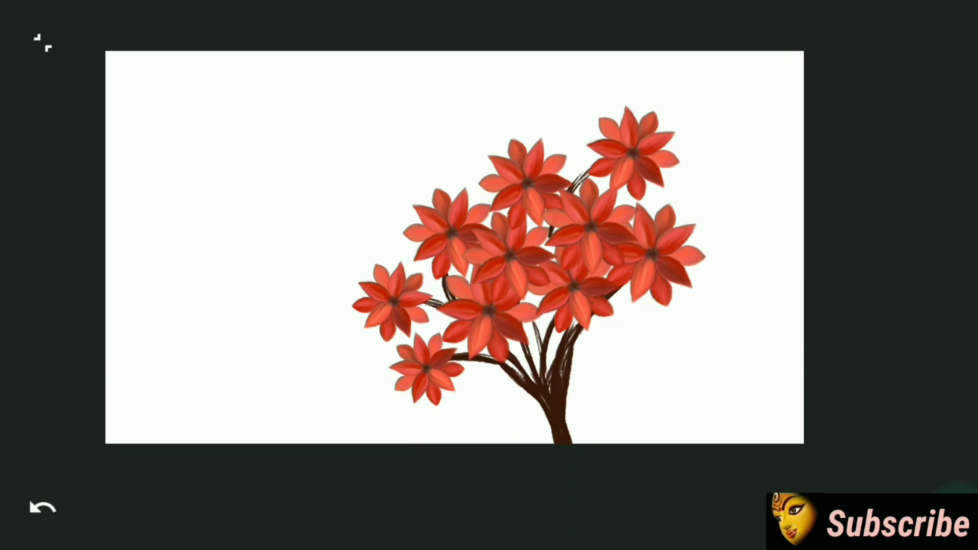
click(43, 43)
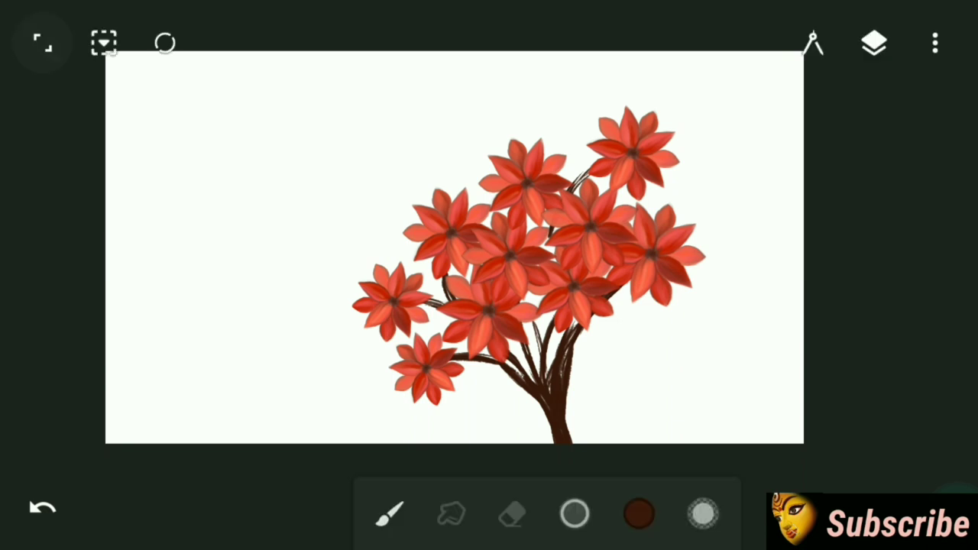
Drag the branches layer lower in the layer stack, then bring up the brush library
click(873, 43)
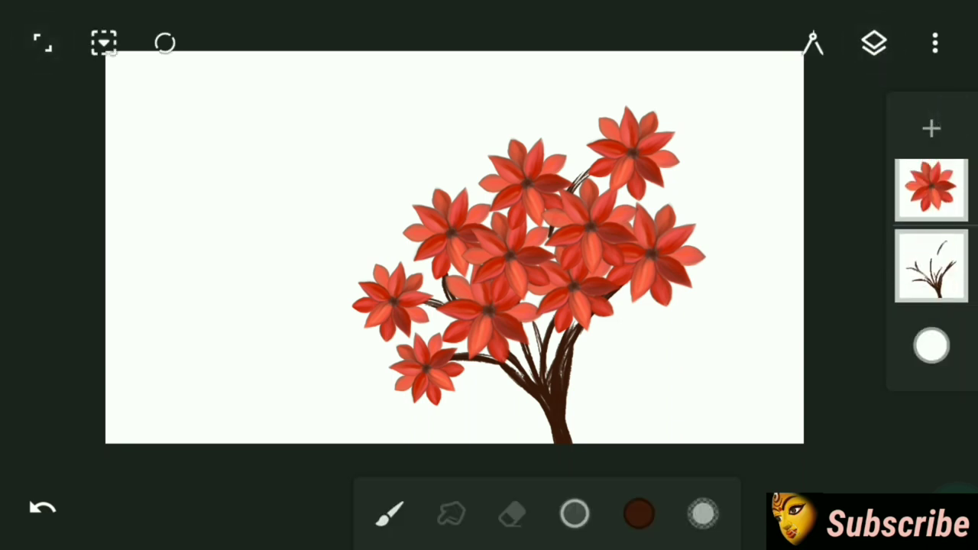
click(931, 266)
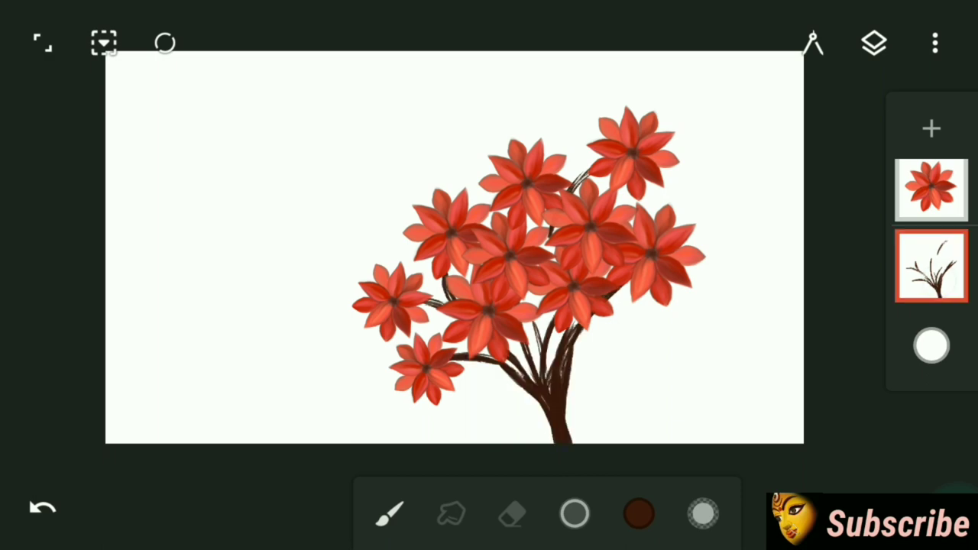
drag(944, 273, 951, 305)
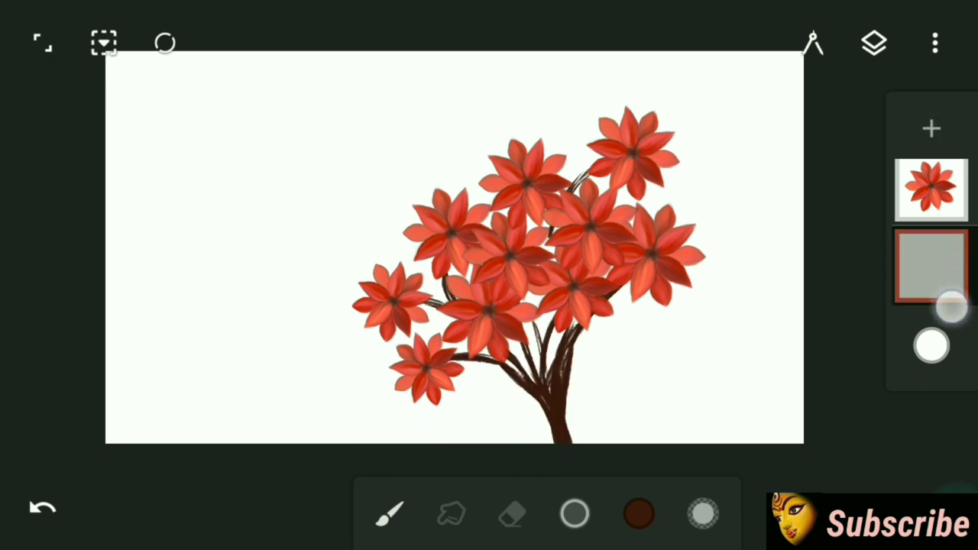
click(871, 54)
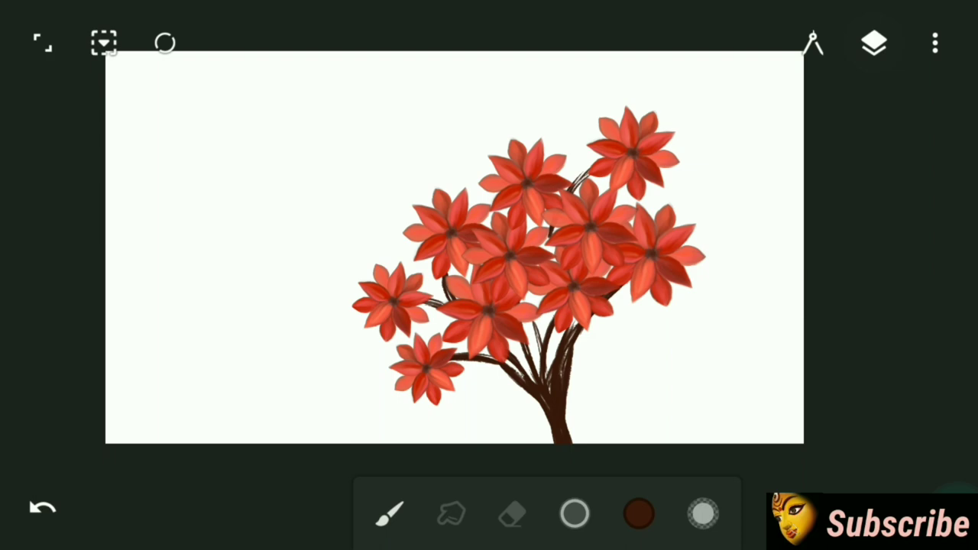
click(396, 510)
click(389, 512)
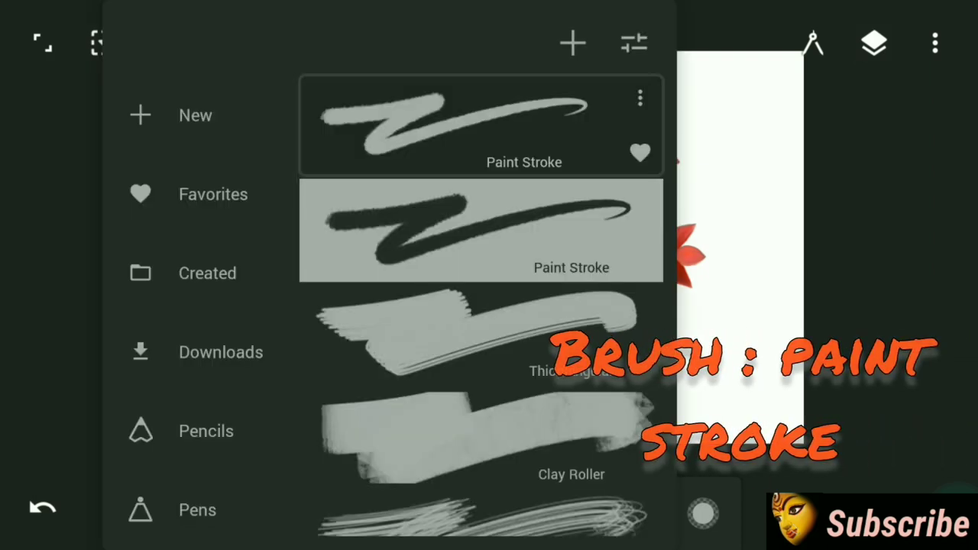
Browse the brush library's Paint category and try the Thin Hairs brush
drag(230, 496, 254, 316)
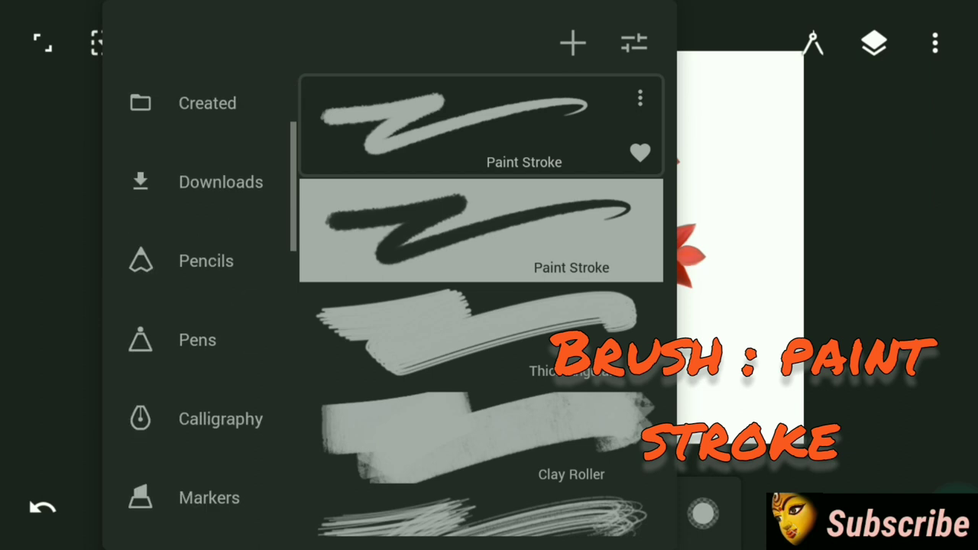
drag(228, 516, 235, 394)
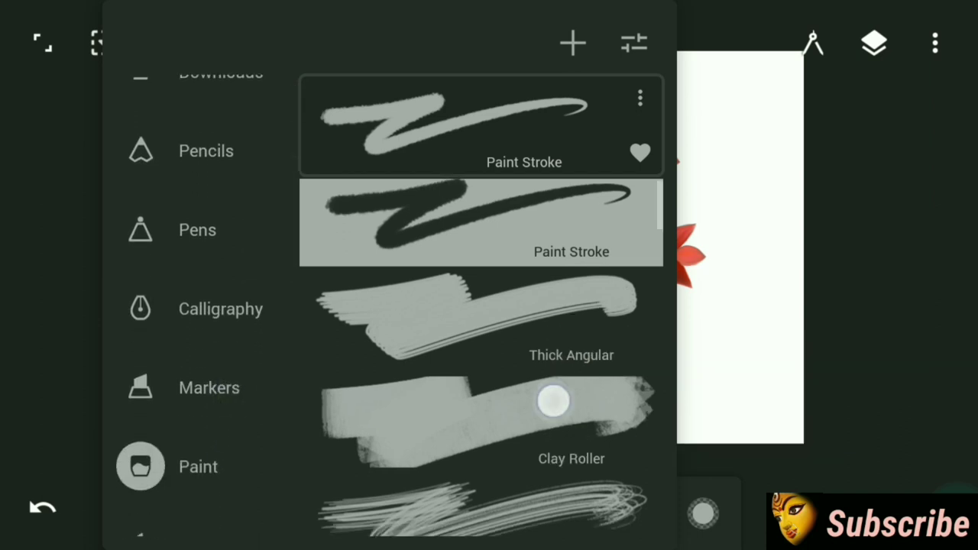
drag(555, 400, 558, 252)
drag(585, 454, 585, 542)
drag(580, 309, 585, 513)
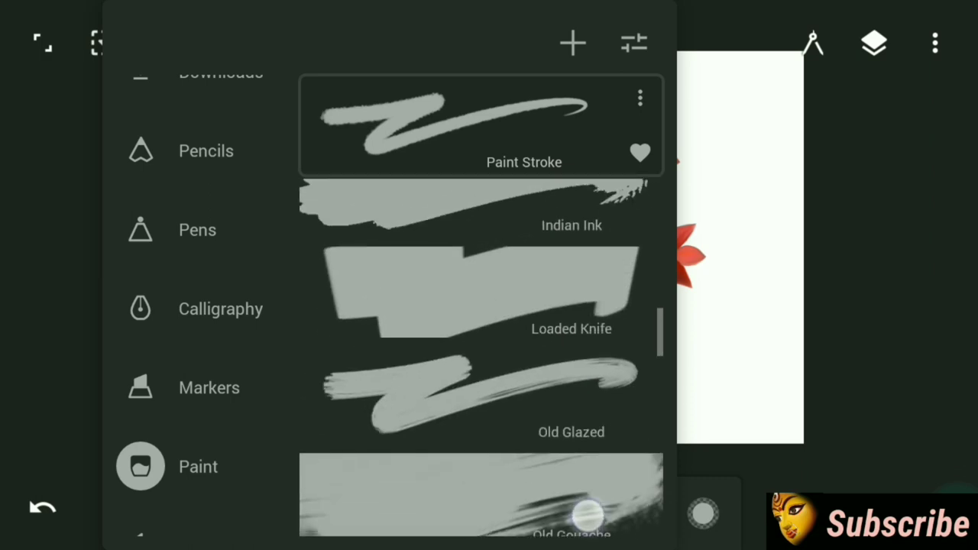
mouse_move(605, 367)
mouse_down()
mouse_move(618, 506)
mouse_move(614, 312)
mouse_up()
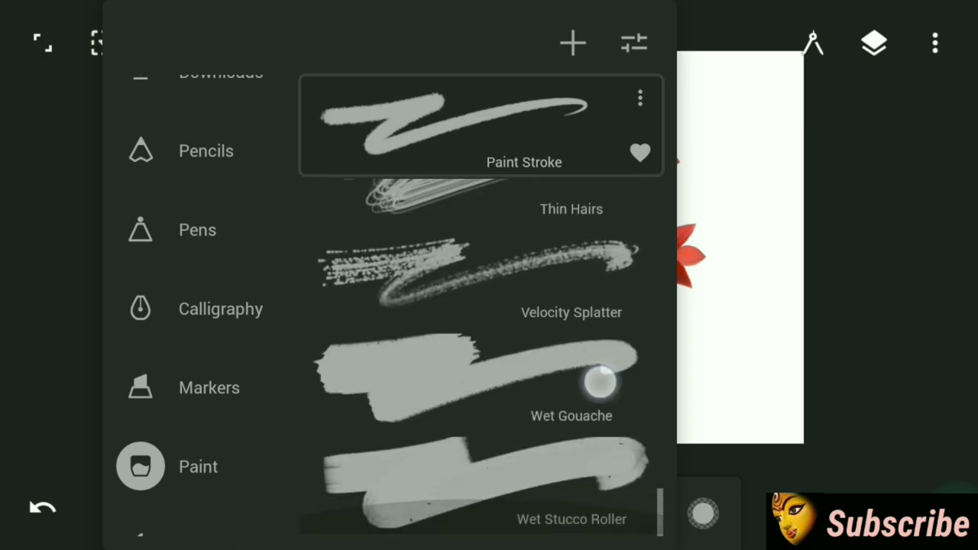
mouse_move(600, 382)
mouse_down()
mouse_move(594, 398)
mouse_move(596, 252)
mouse_up()
click(624, 209)
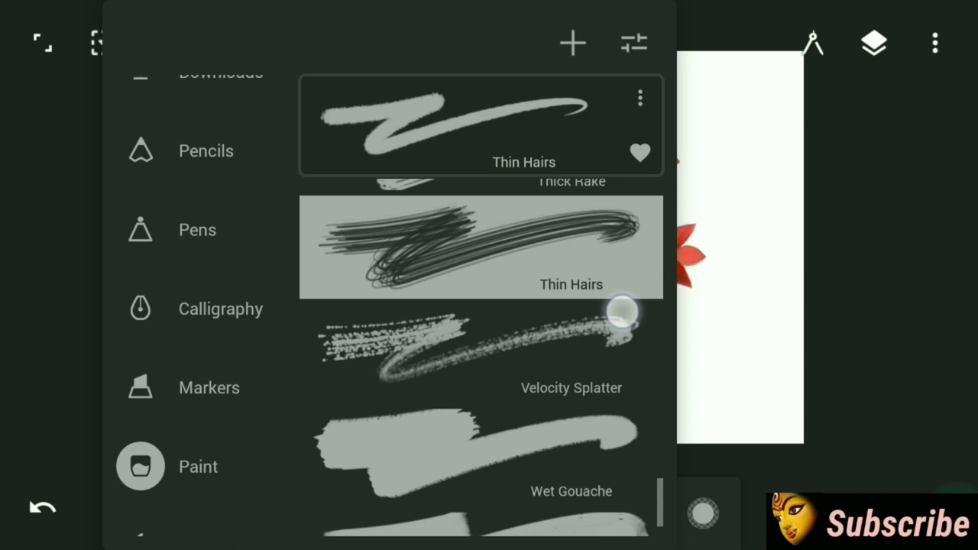
Select the Paint Roller brush and return to the canvas
drag(620, 312, 609, 519)
drag(609, 290, 609, 524)
drag(603, 367, 585, 510)
drag(595, 328, 596, 469)
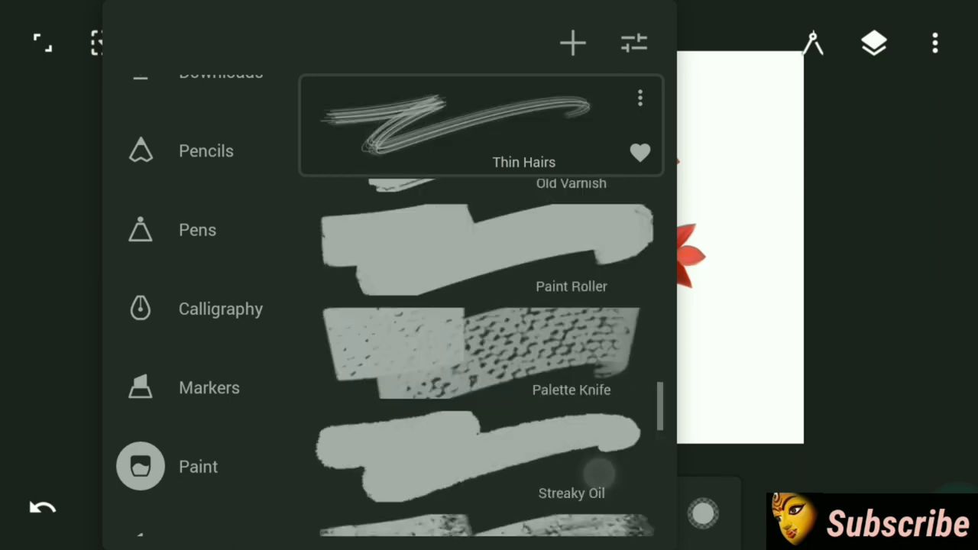
drag(593, 305, 592, 504)
click(558, 393)
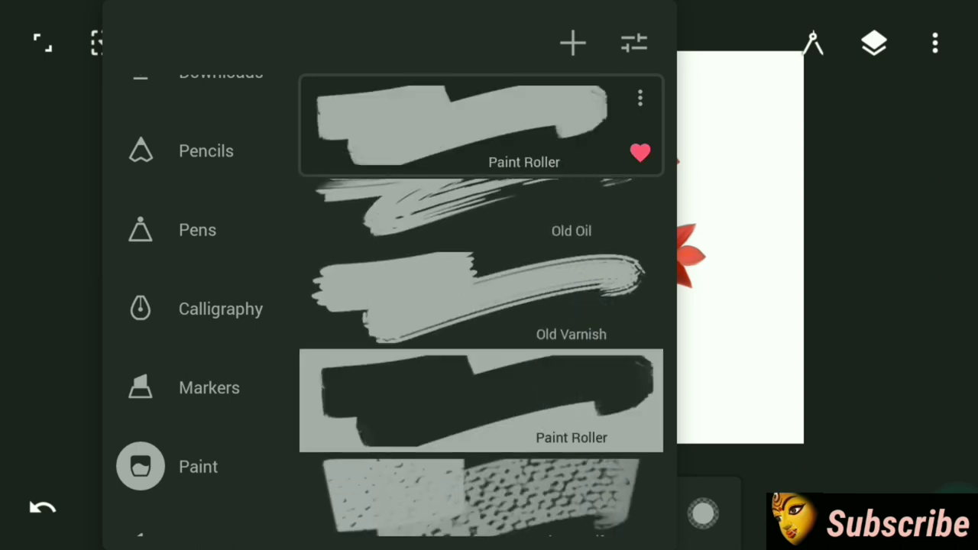
click(614, 406)
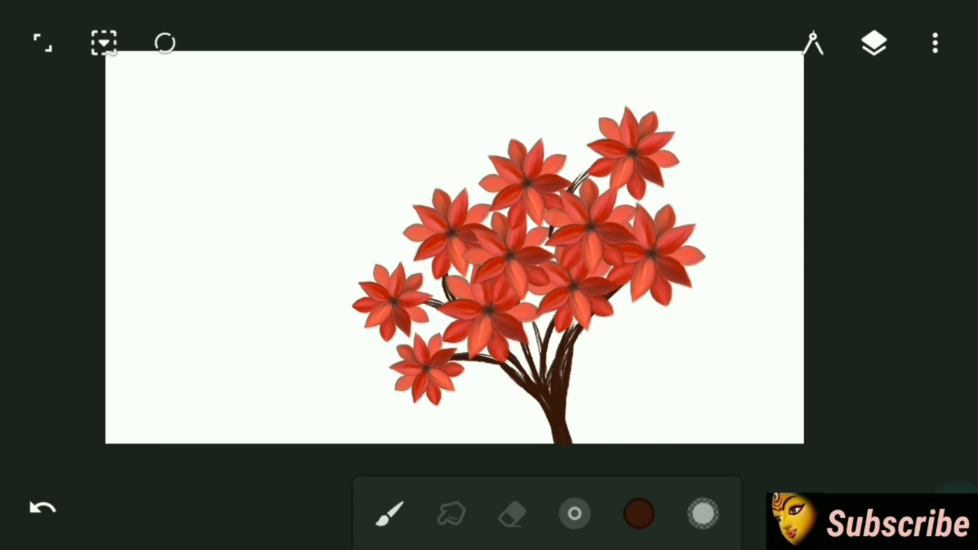
Pick a light teal colour by shifting the hue from red to cyan
click(638, 514)
click(476, 316)
click(624, 260)
click(477, 302)
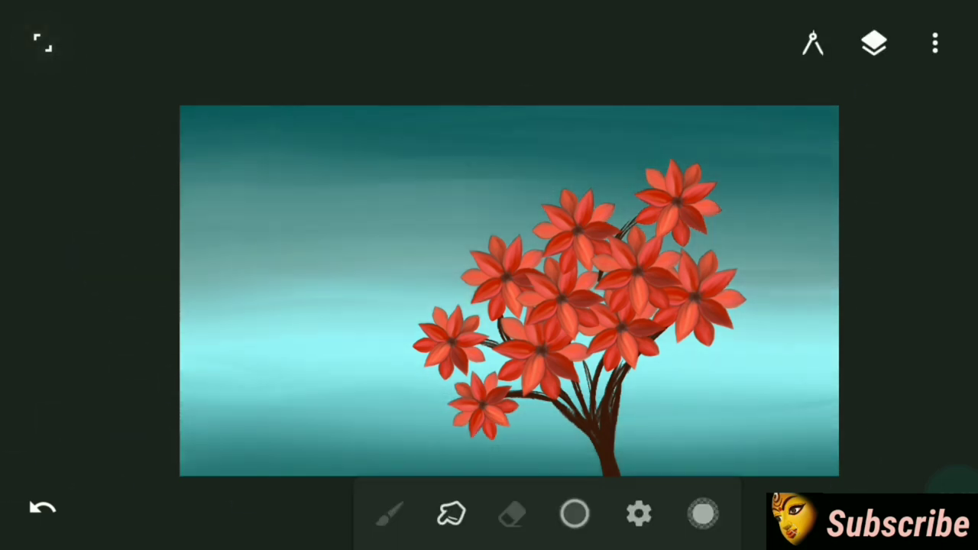
Select the Soft Airbrush from Sprayers and bring up its size and angle settings
click(453, 520)
drag(282, 384, 288, 178)
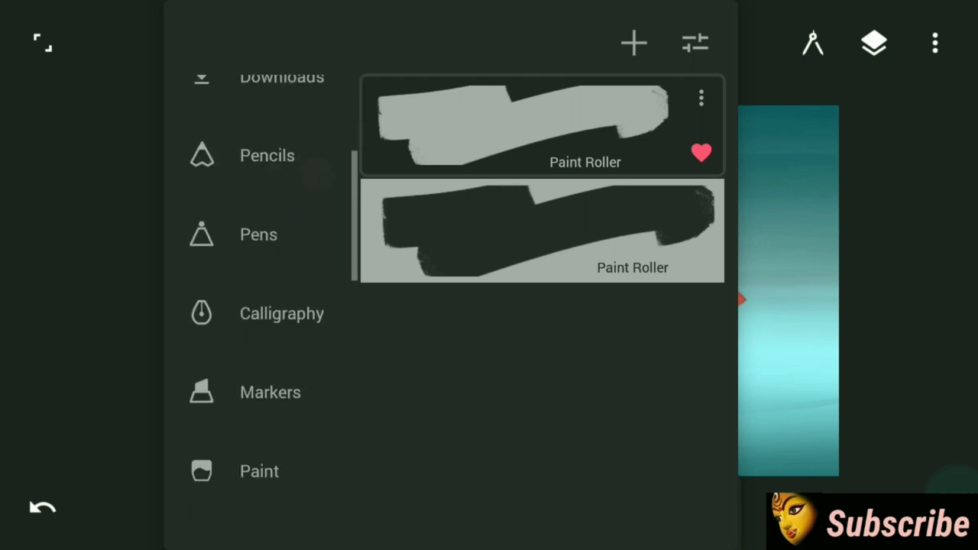
drag(293, 417, 326, 181)
click(252, 392)
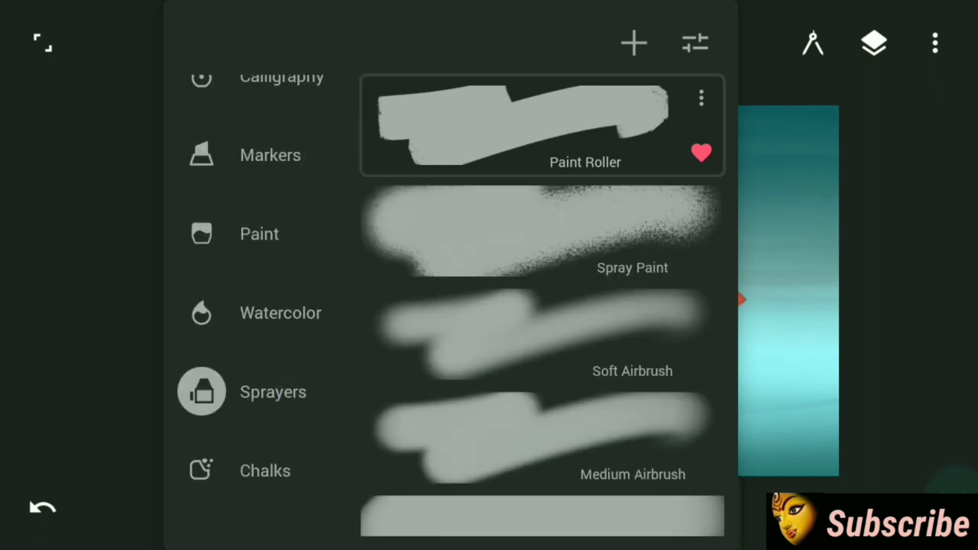
click(650, 341)
click(884, 318)
click(591, 511)
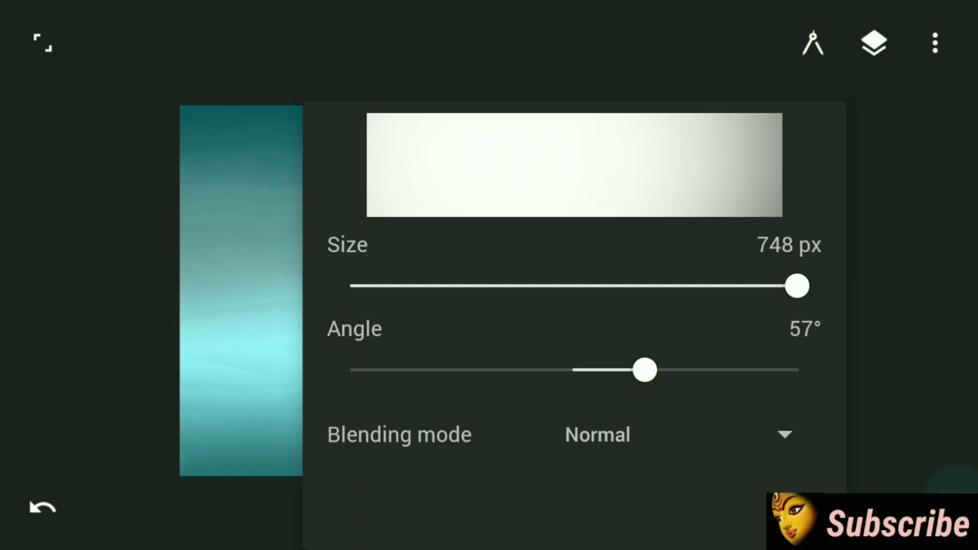